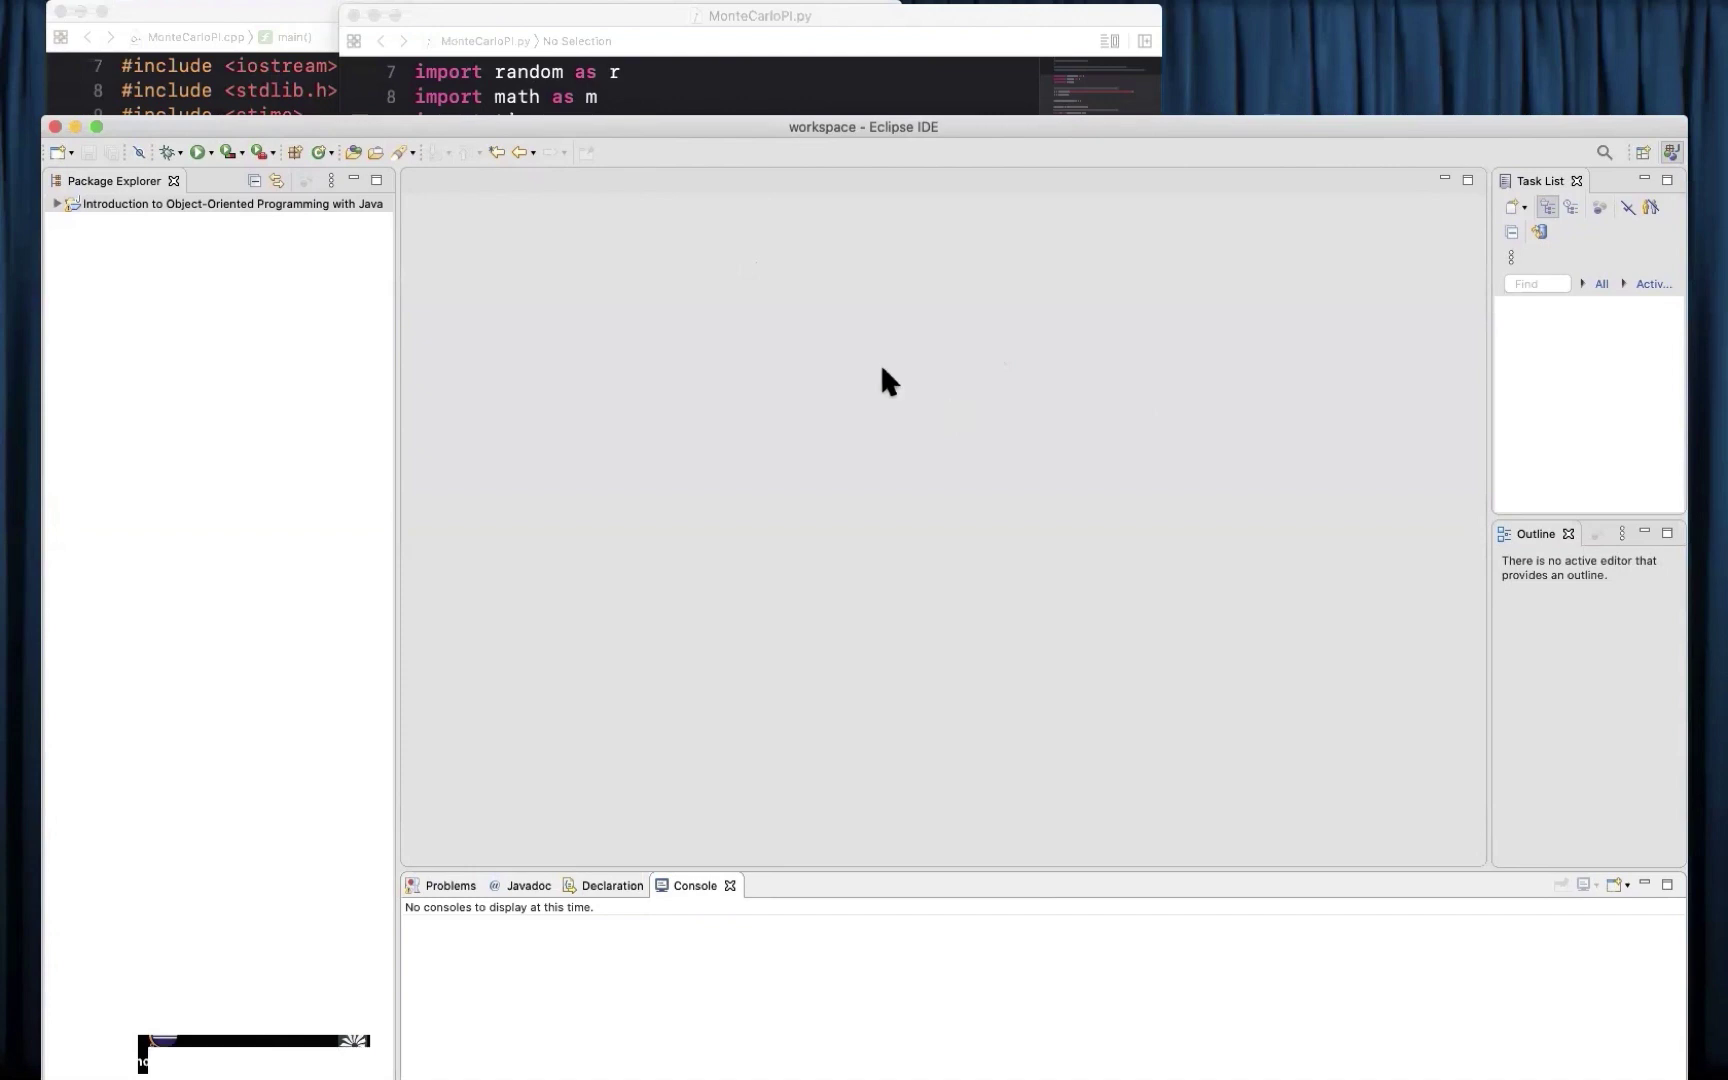
# - Show the IDE's Welcome page, look over its options and return to the workbench
pyautogui.moveTo(520, 8)
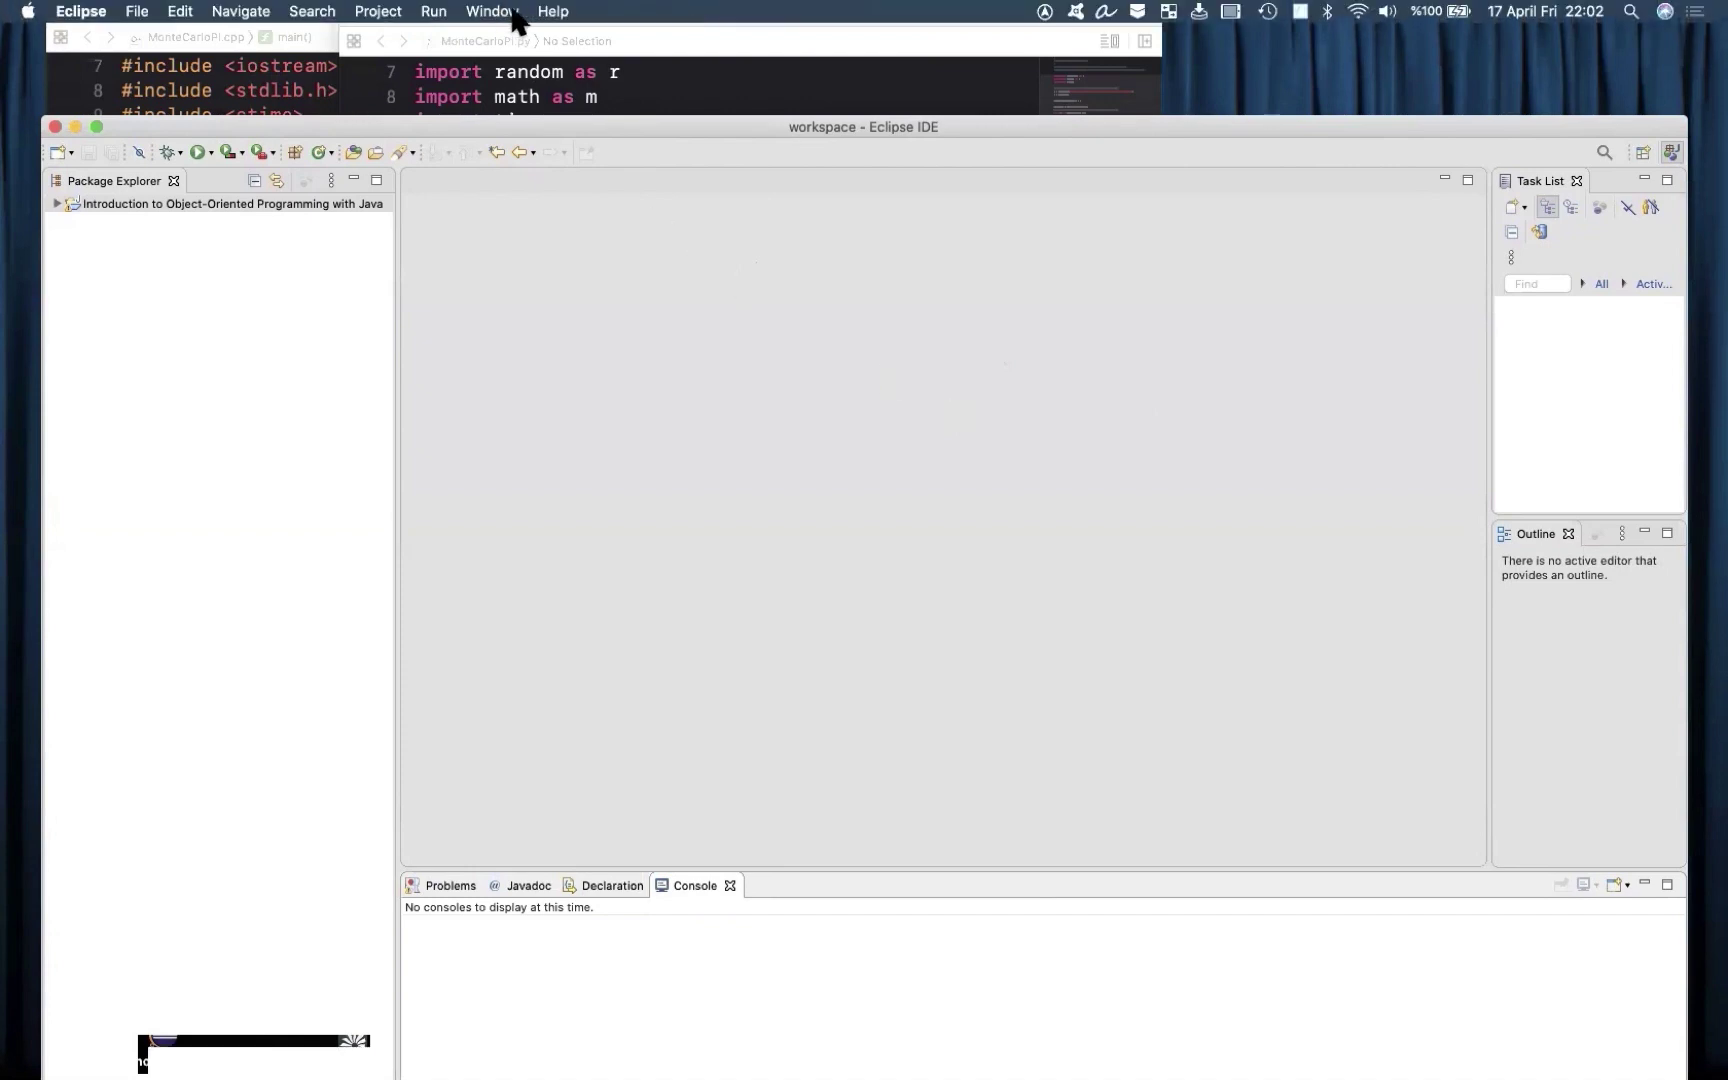
pyautogui.click(553, 12)
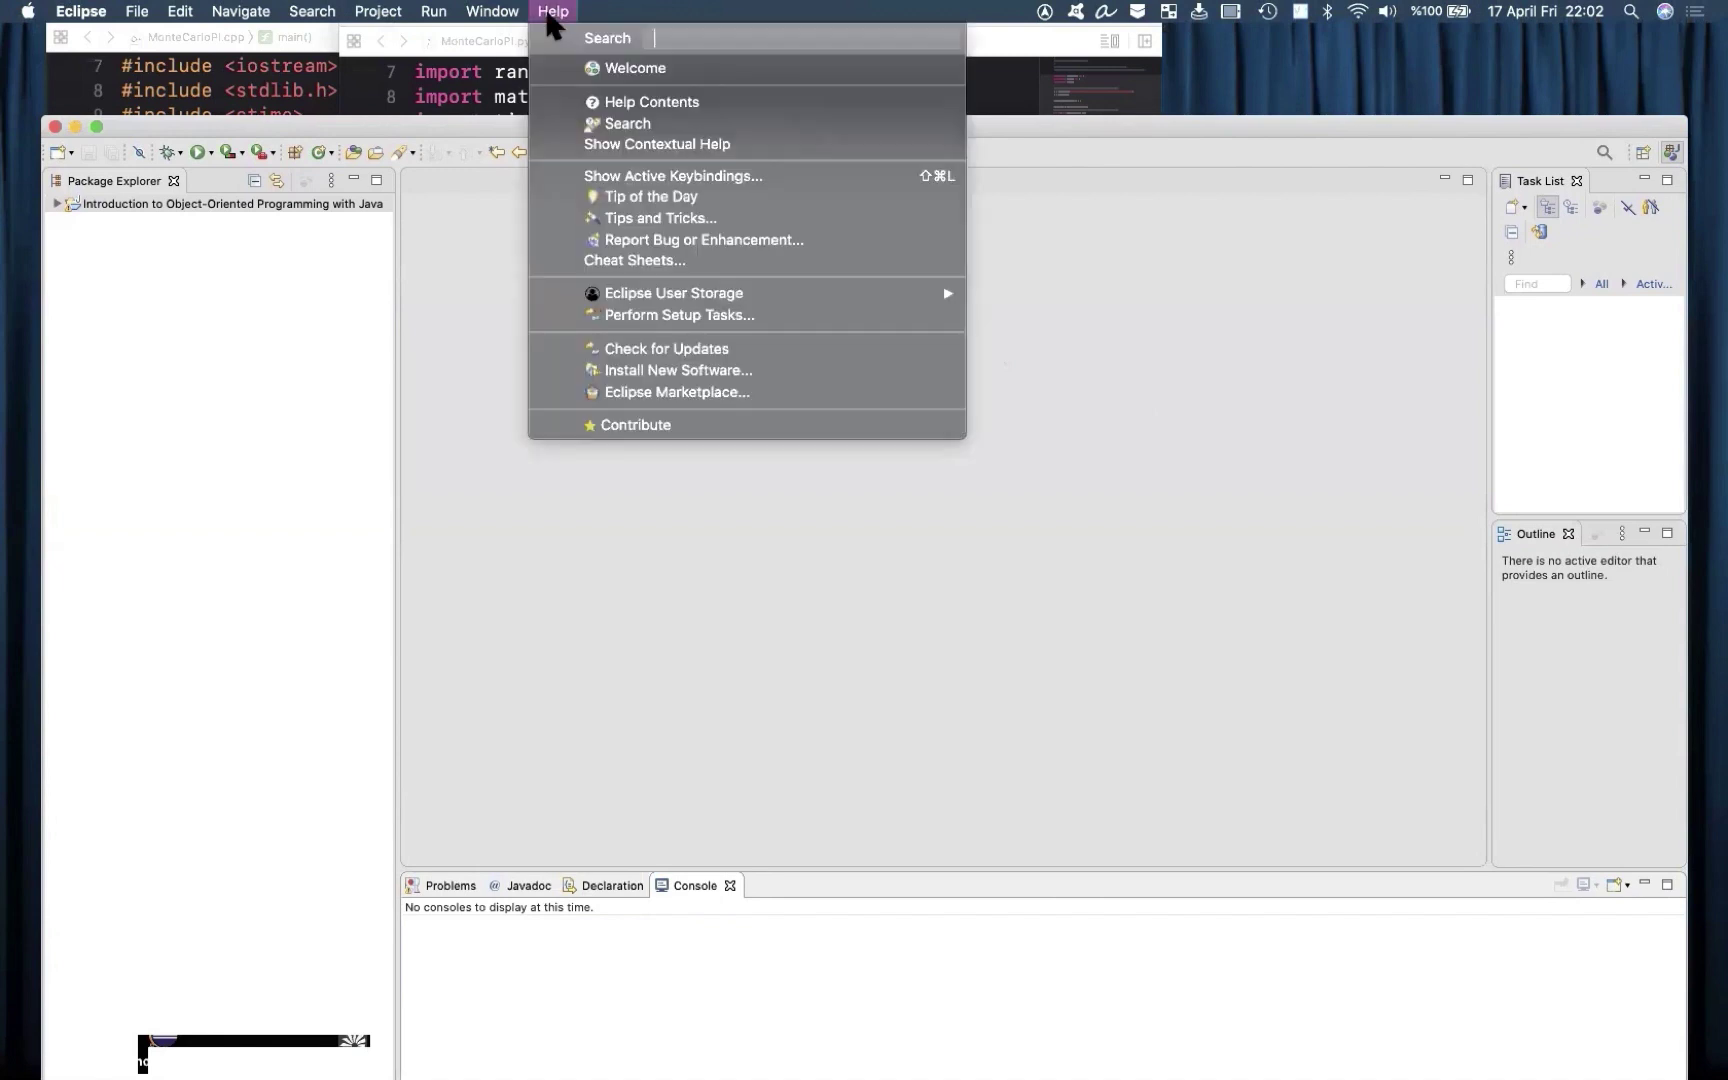
pyautogui.click(610, 72)
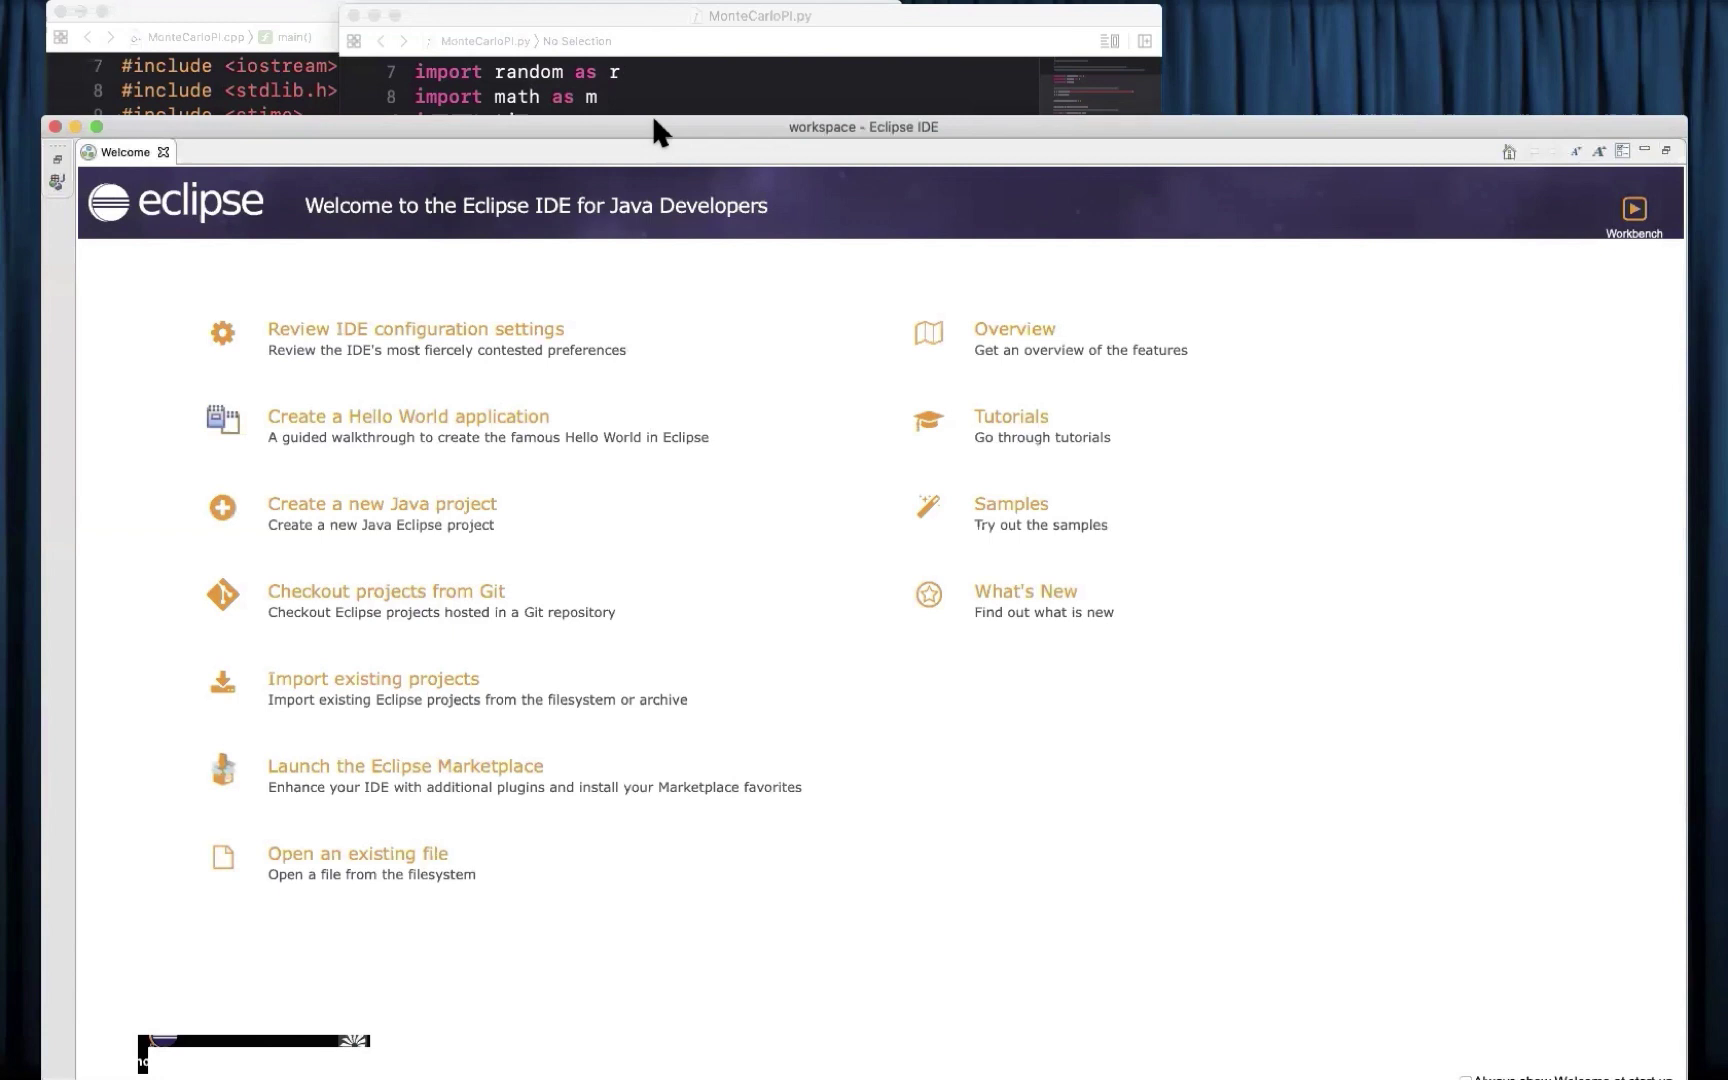
pyautogui.moveTo(654, 117); pyautogui.dragTo(636, 36)
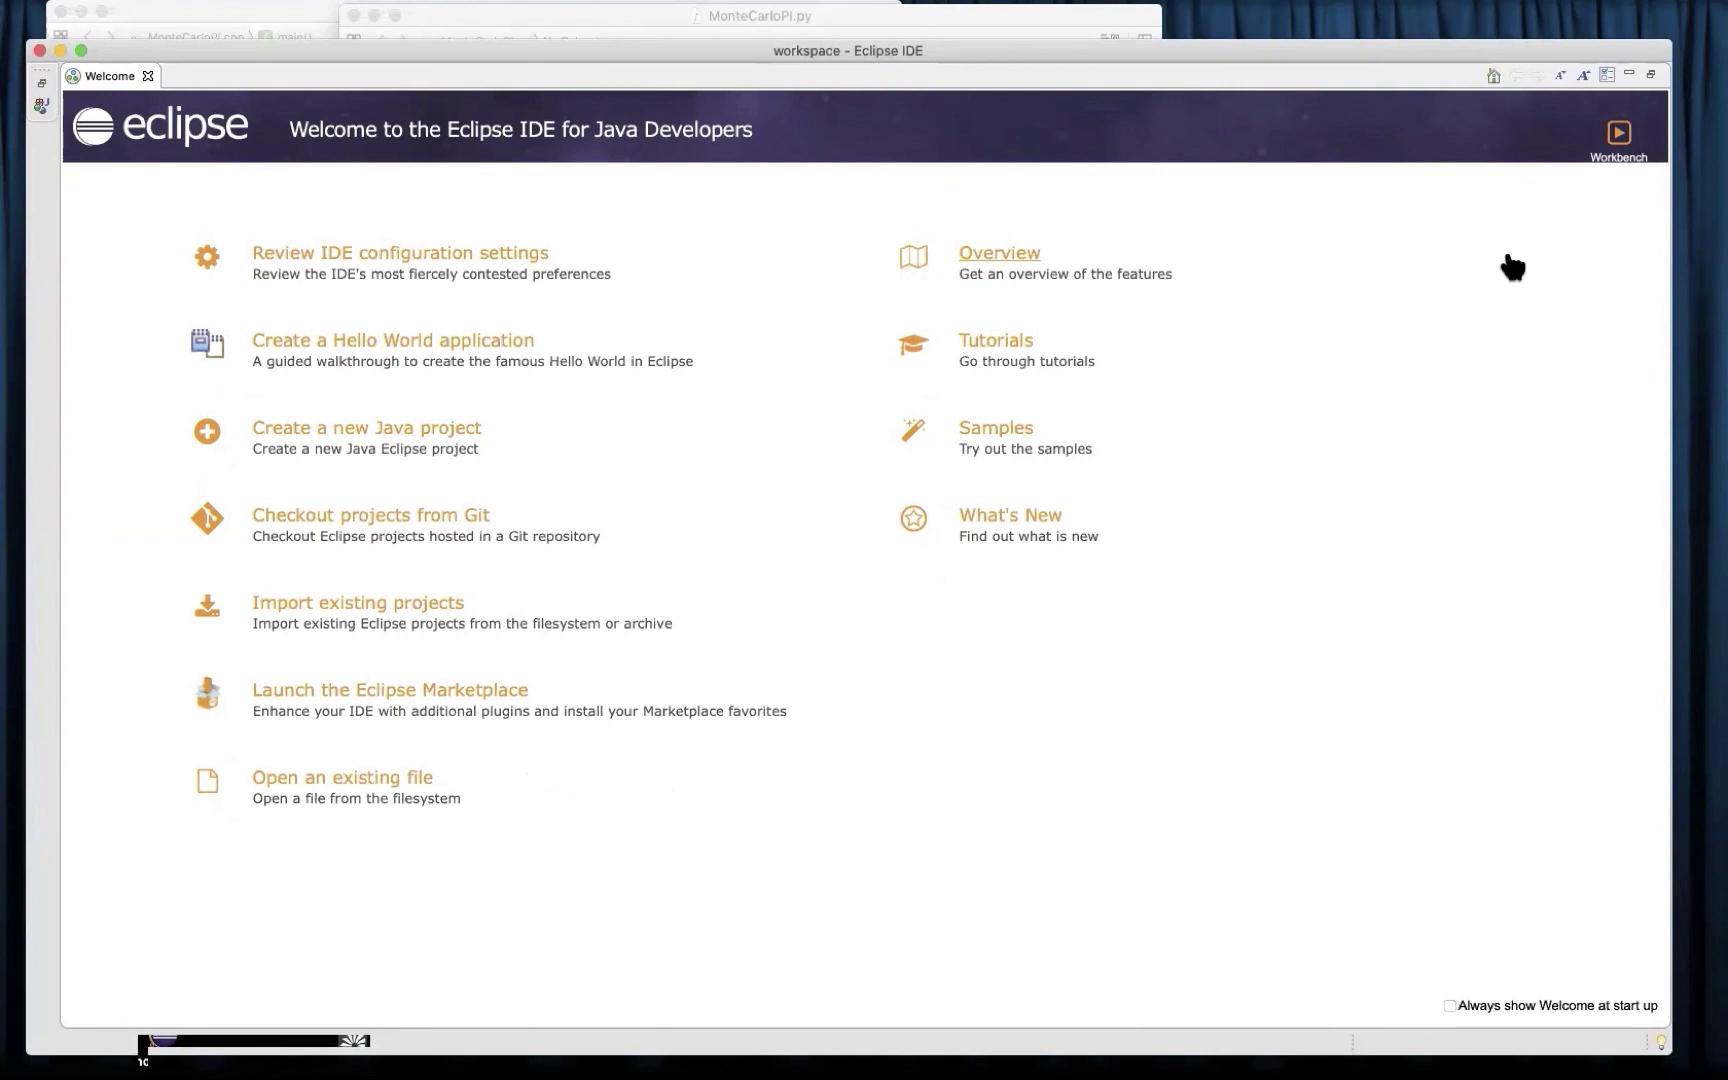
pyautogui.click(1619, 133)
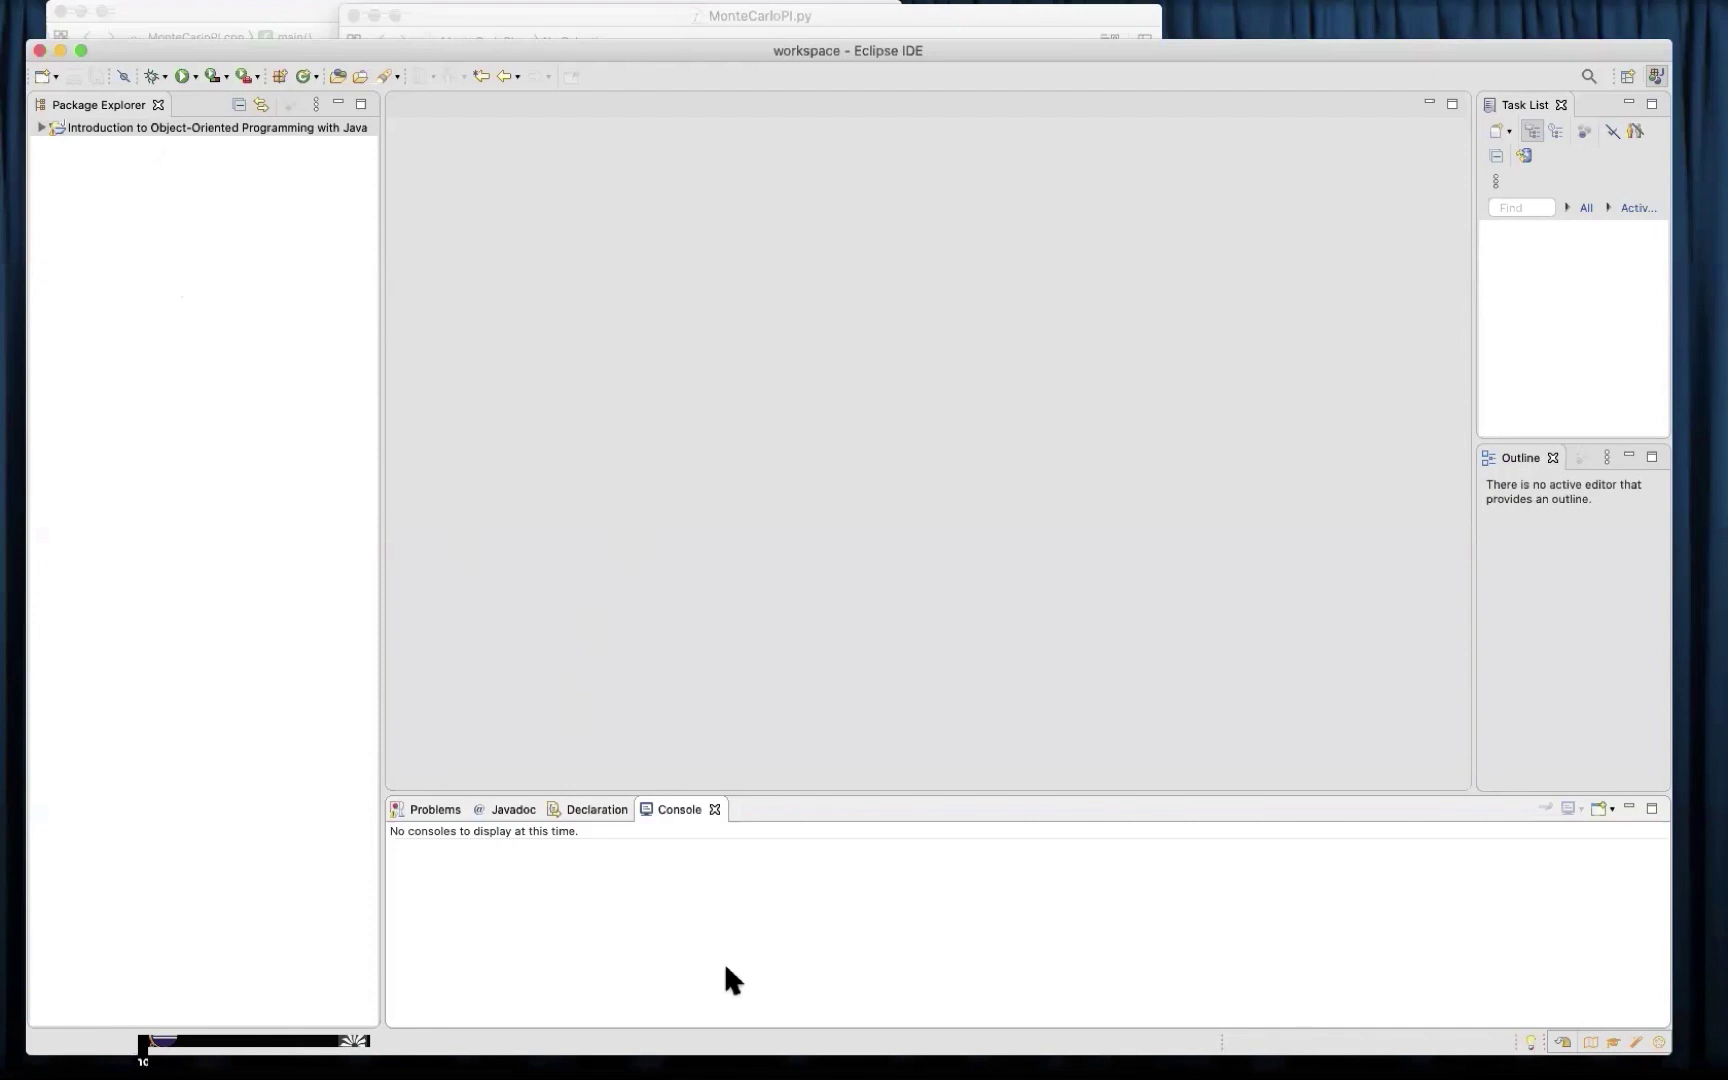
# - Switch to Finder and look over the PDF folder and the MonteCarloPI source files in the Code folder
pyautogui.moveTo(540, 1030)
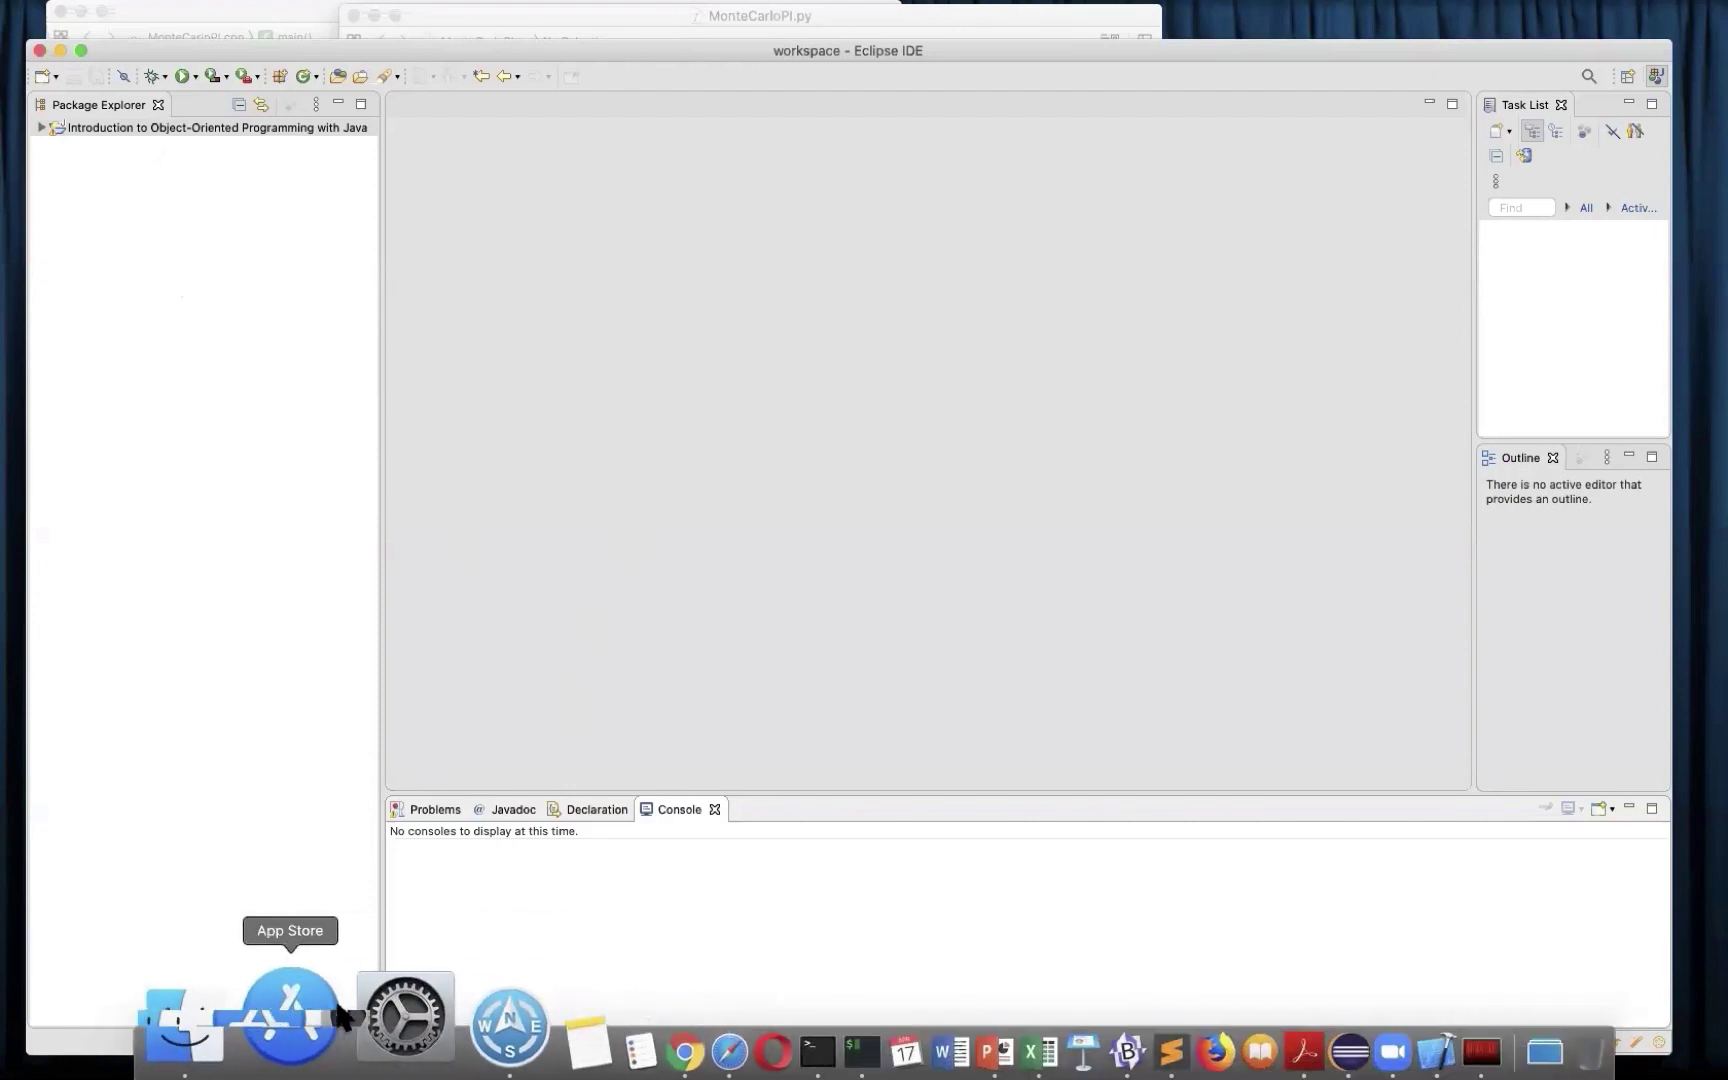
pyautogui.click(278, 990)
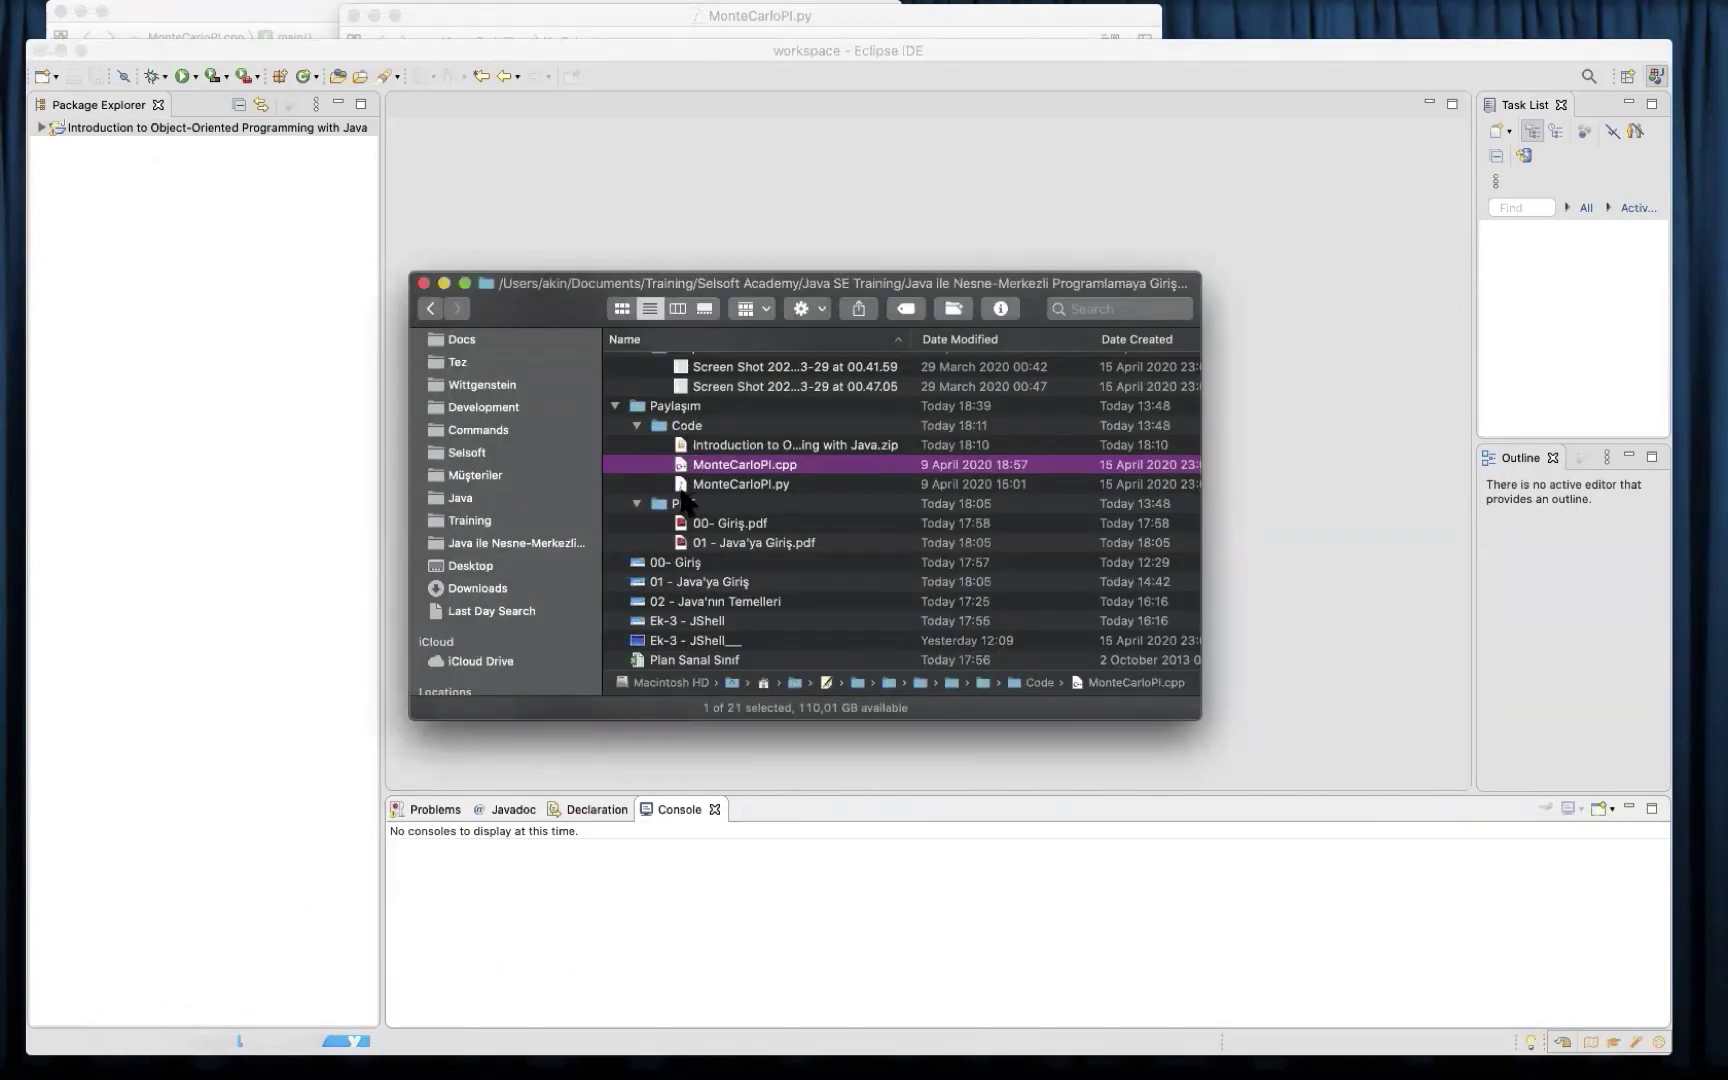
pyautogui.click(683, 506)
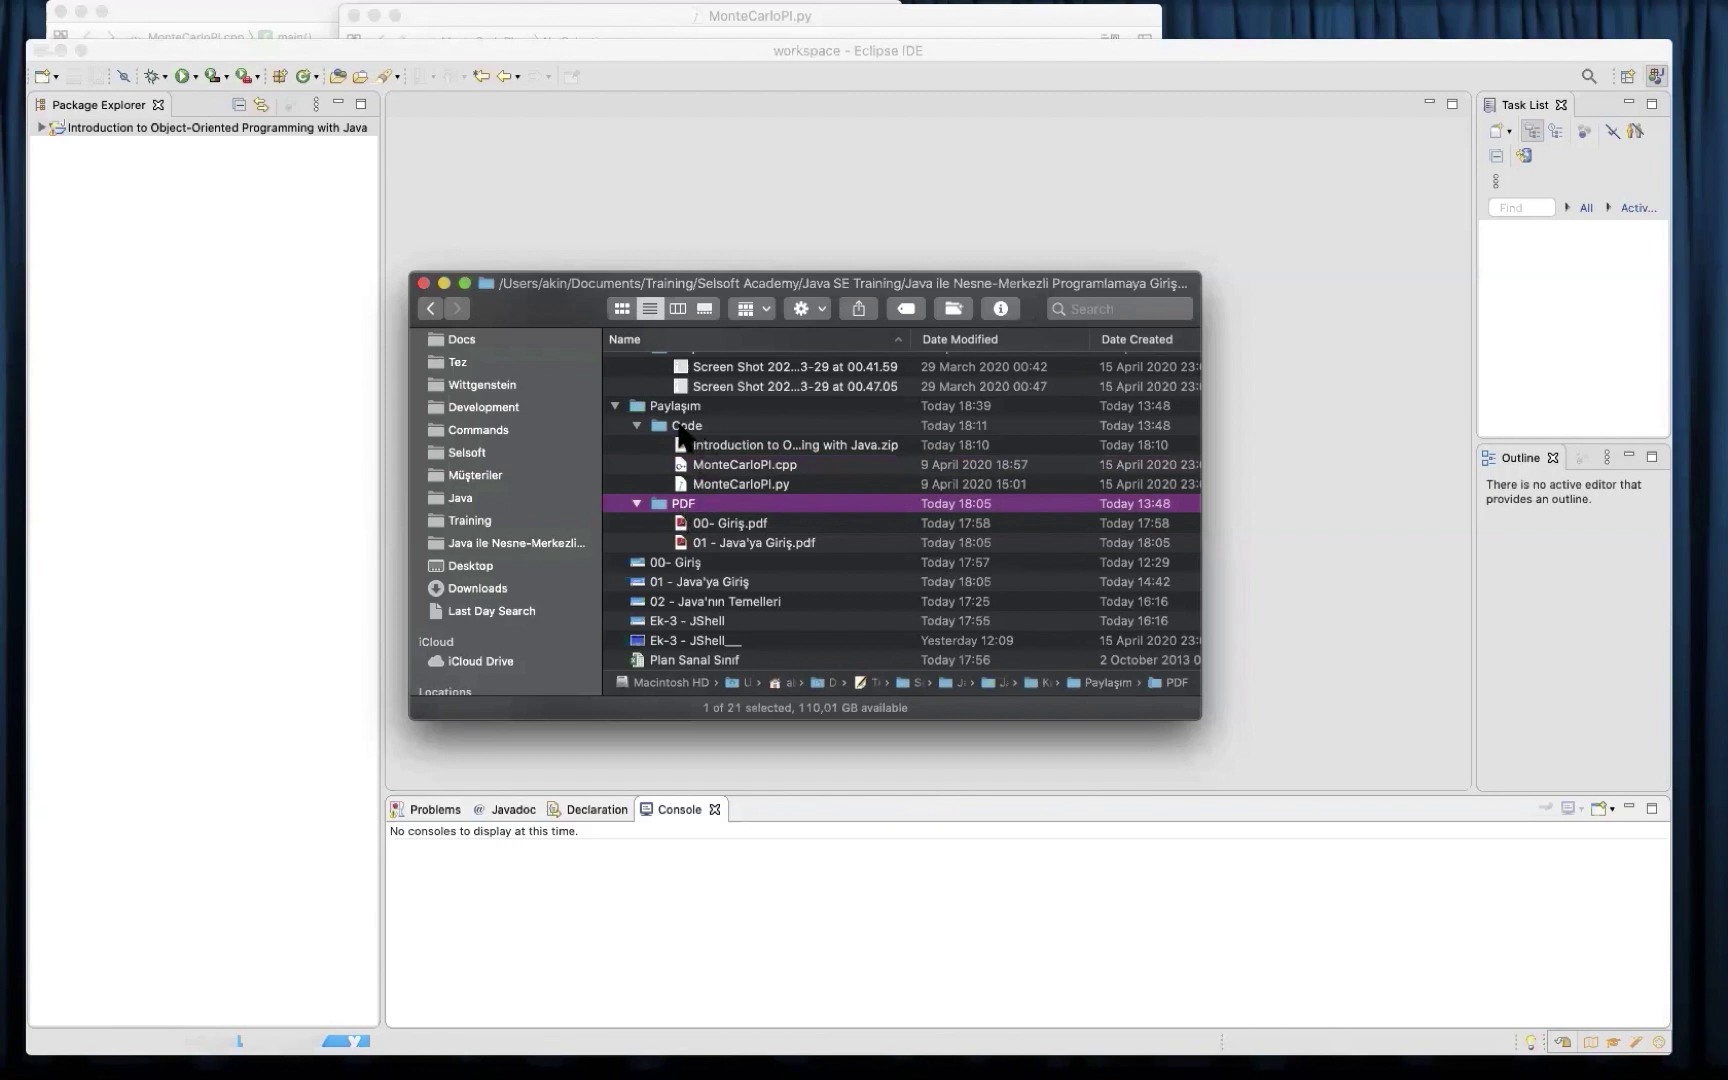
pyautogui.click(748, 464)
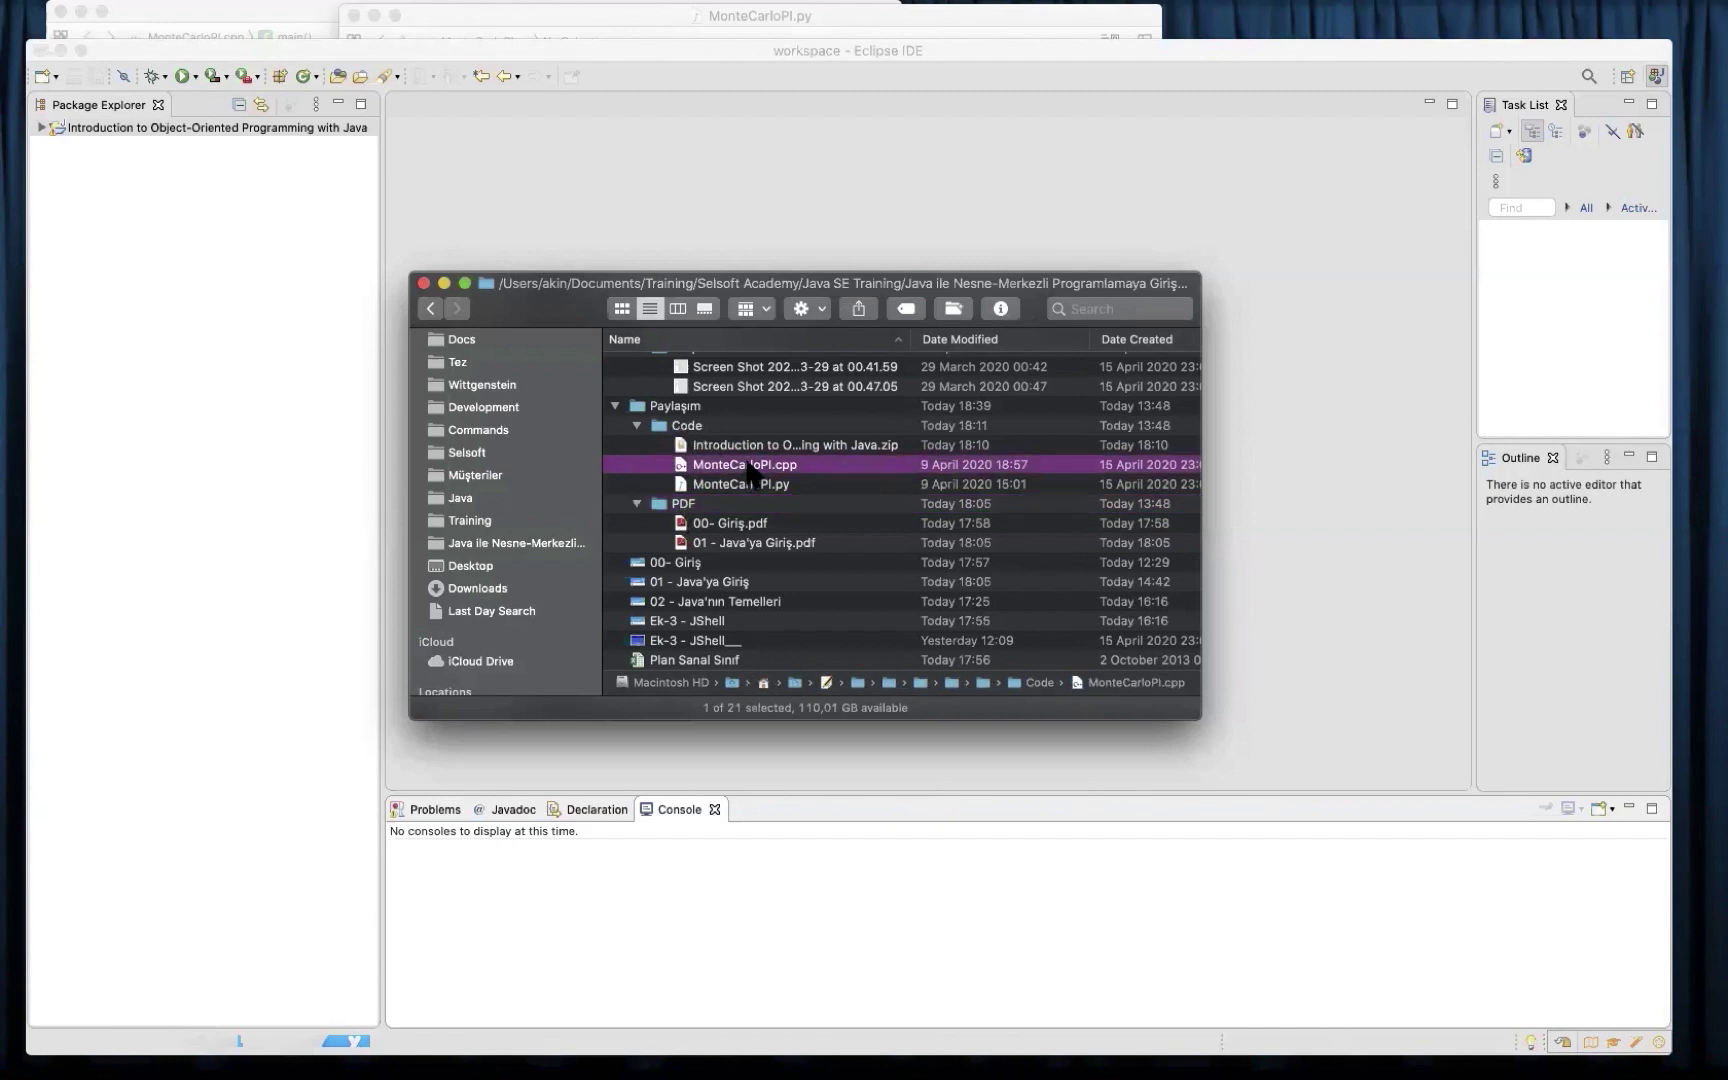
pyautogui.click(738, 484)
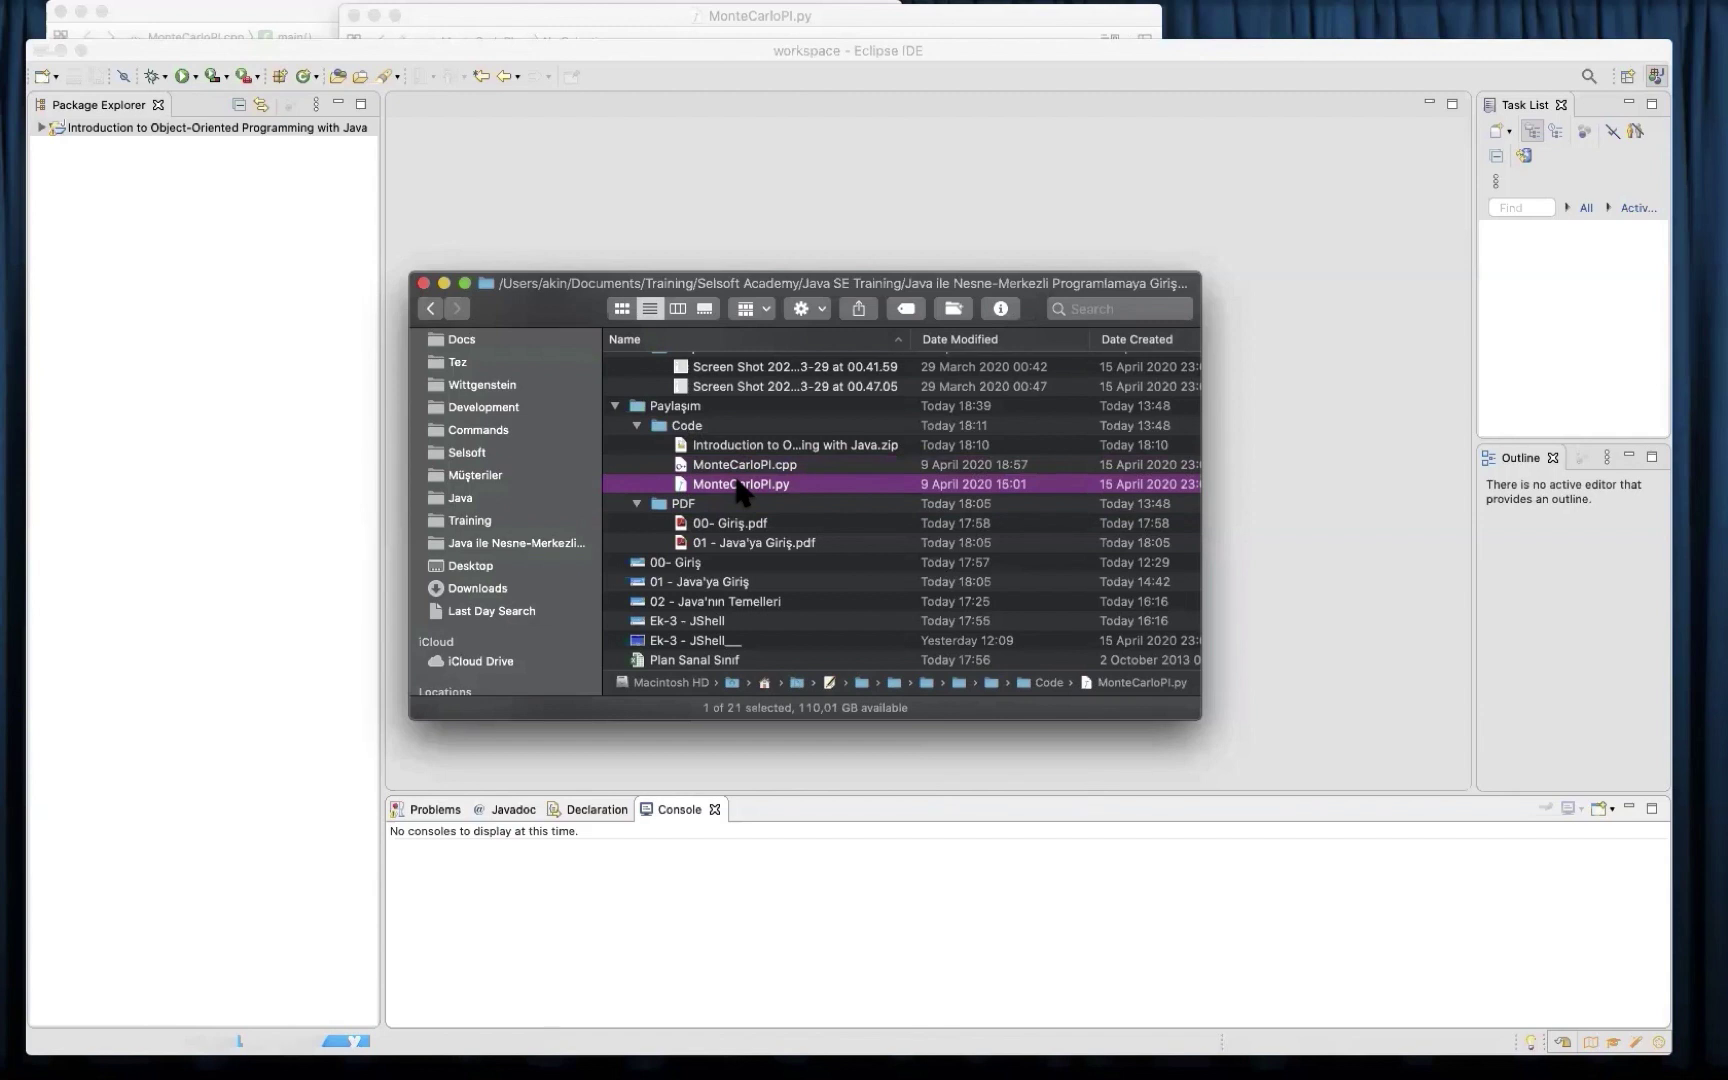
pyautogui.click(743, 467)
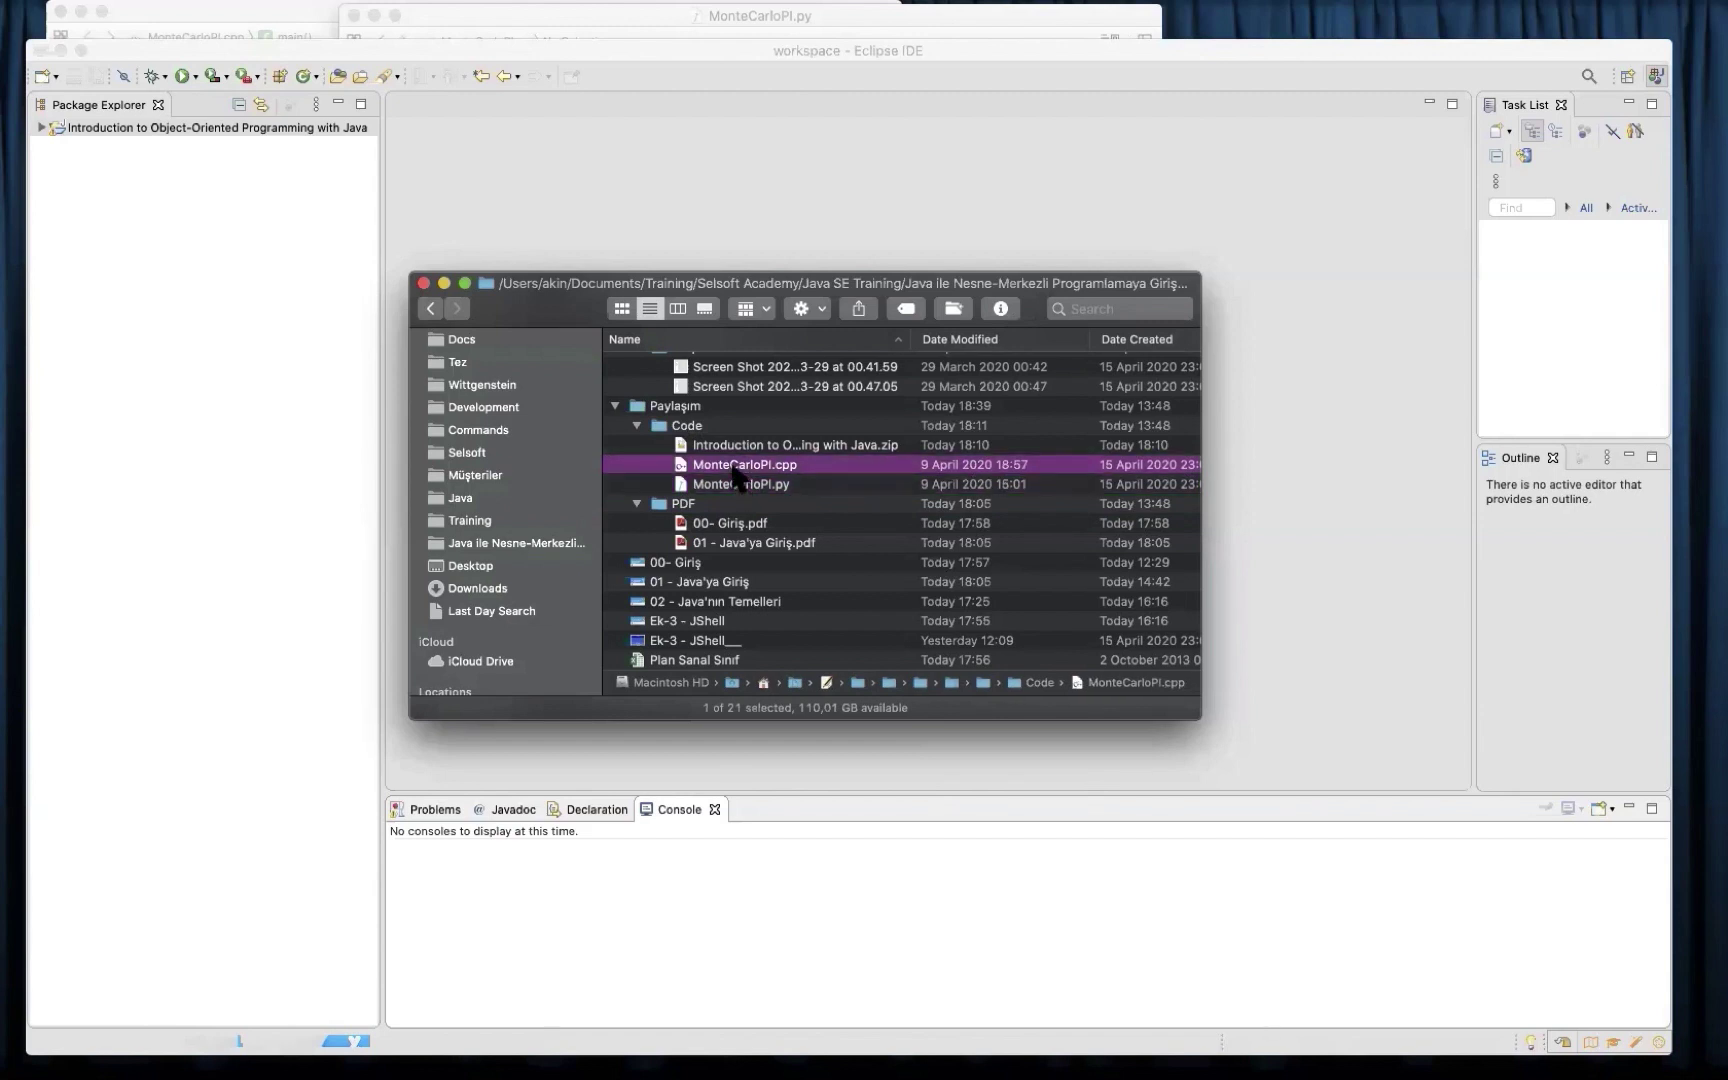
# - Extract the Introduction to Object-Oriented Programming with Java zip archive in the Code folder and close the window listing its contents
pyautogui.click(759, 450)
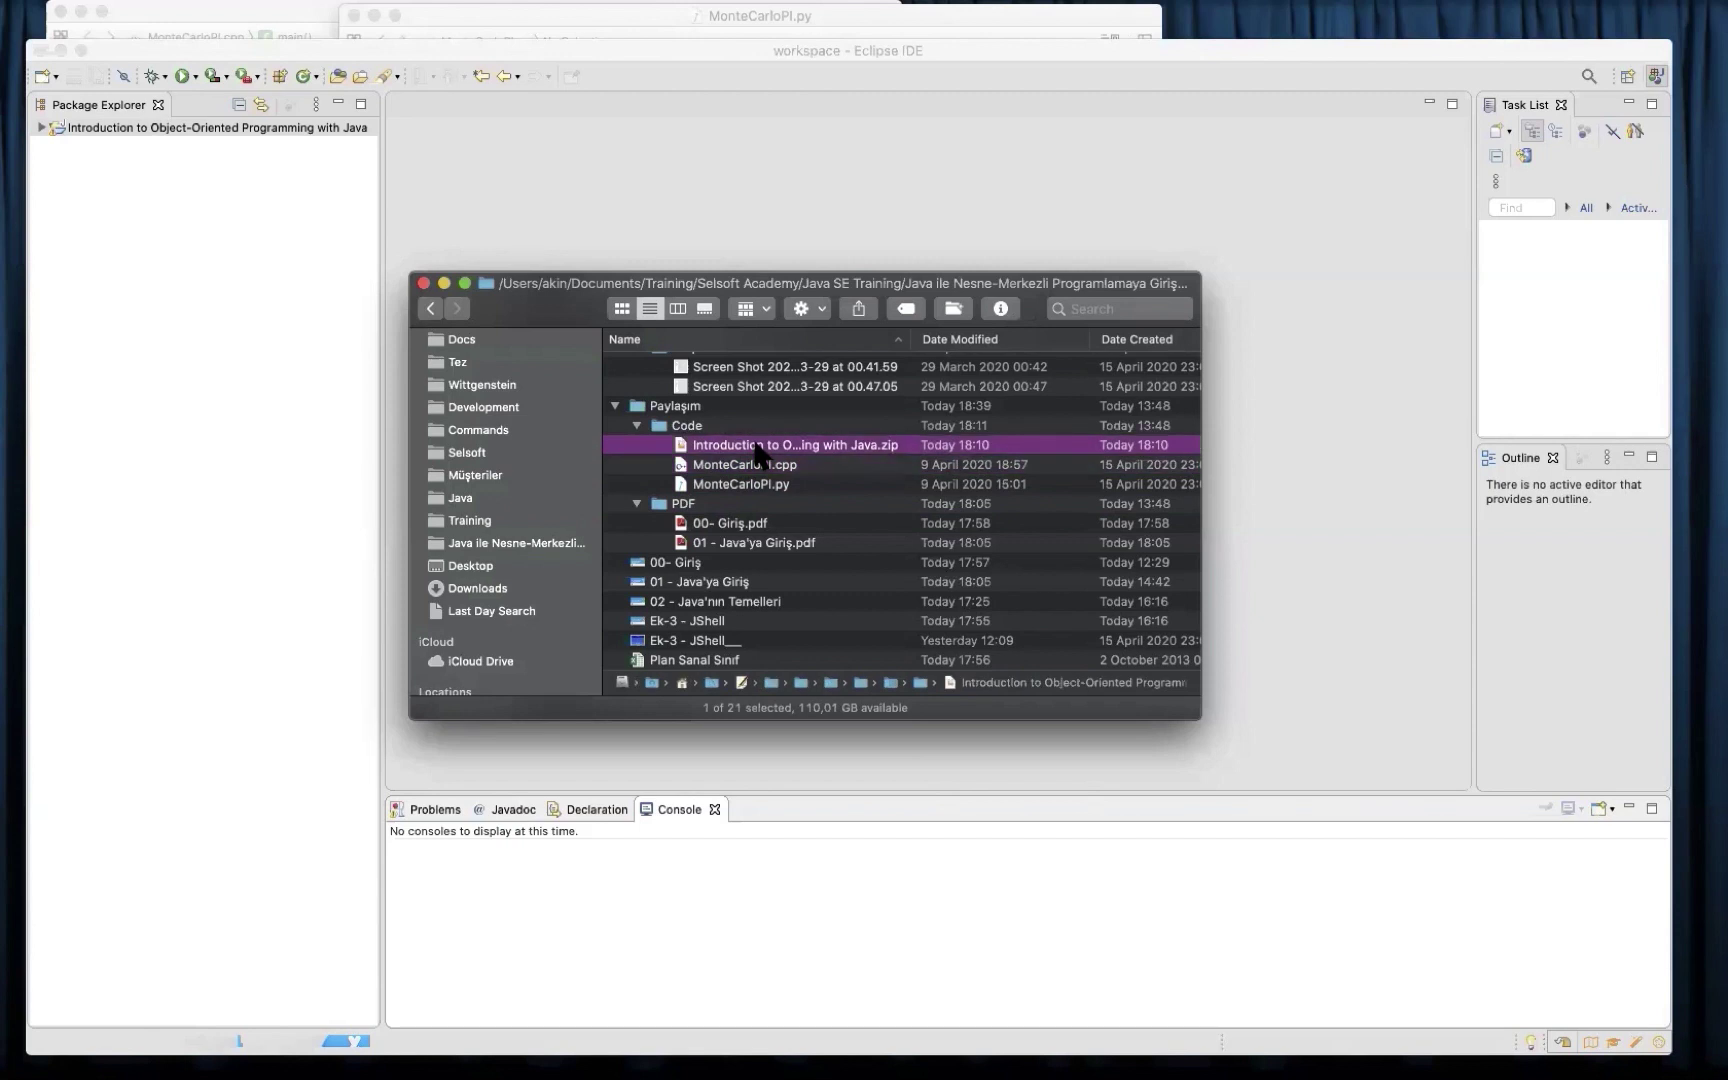
pyautogui.doubleClick(758, 450)
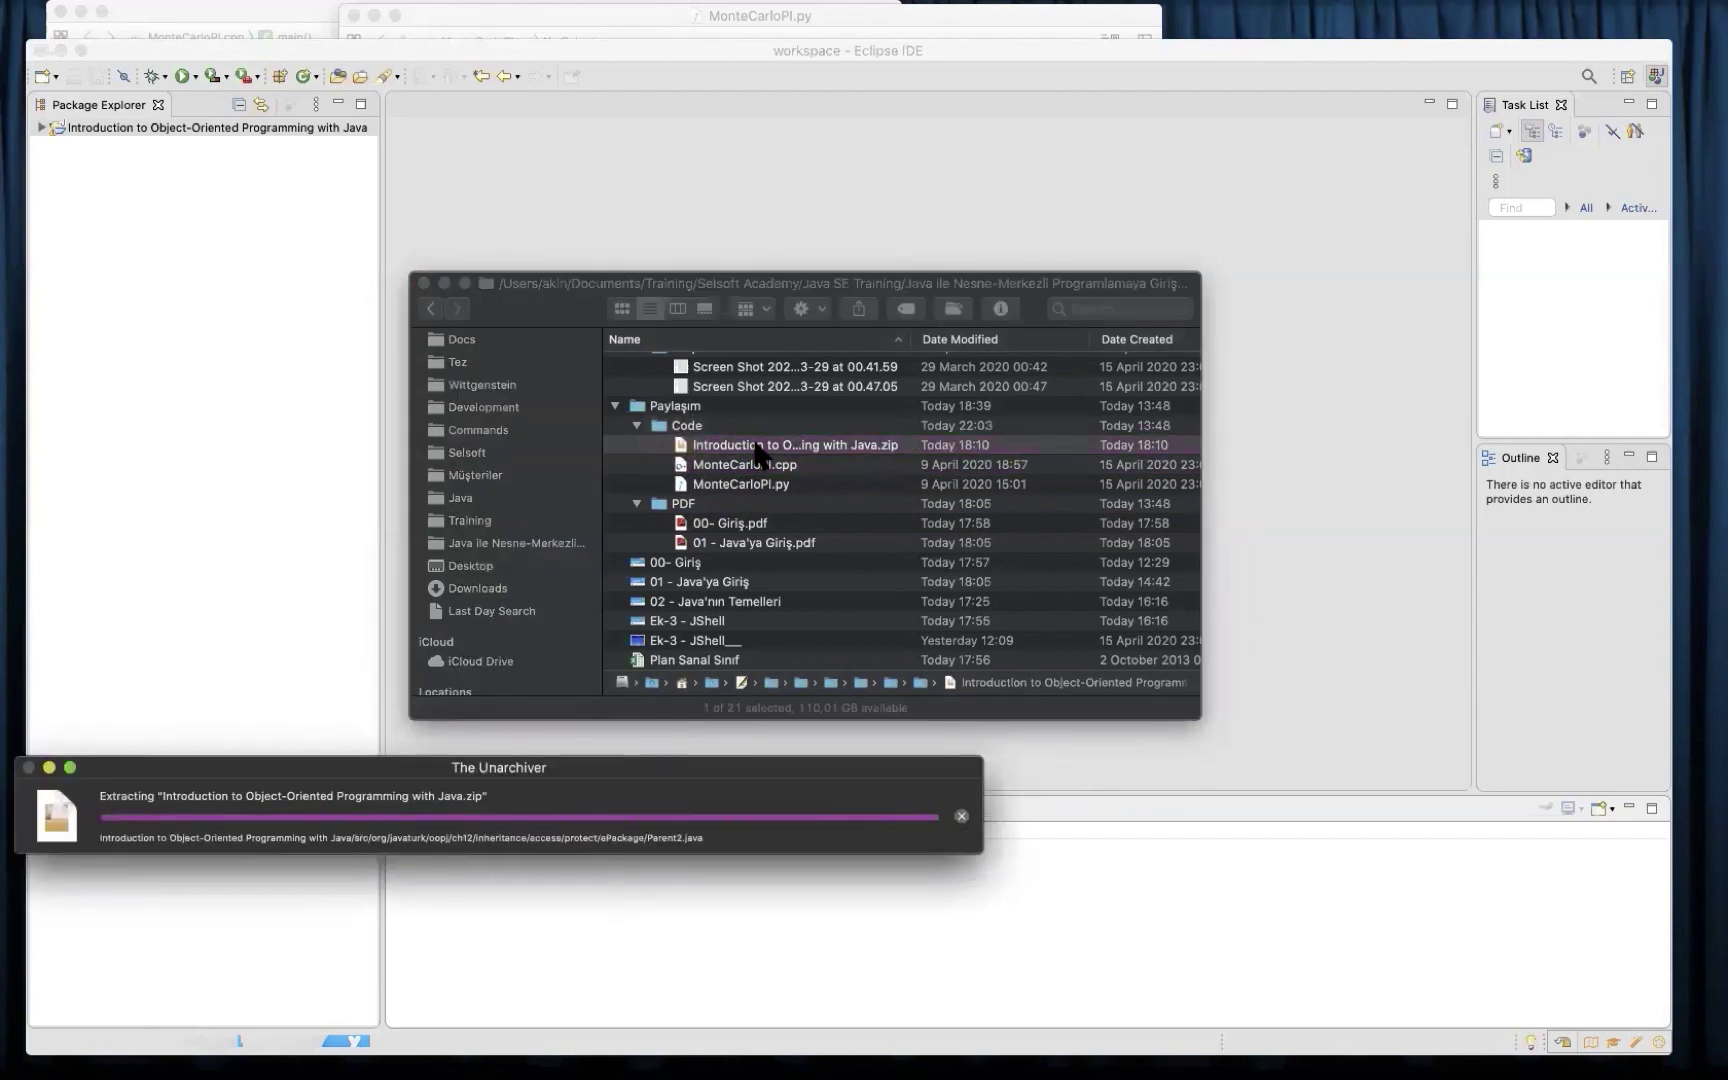
pyautogui.doubleClick(754, 445)
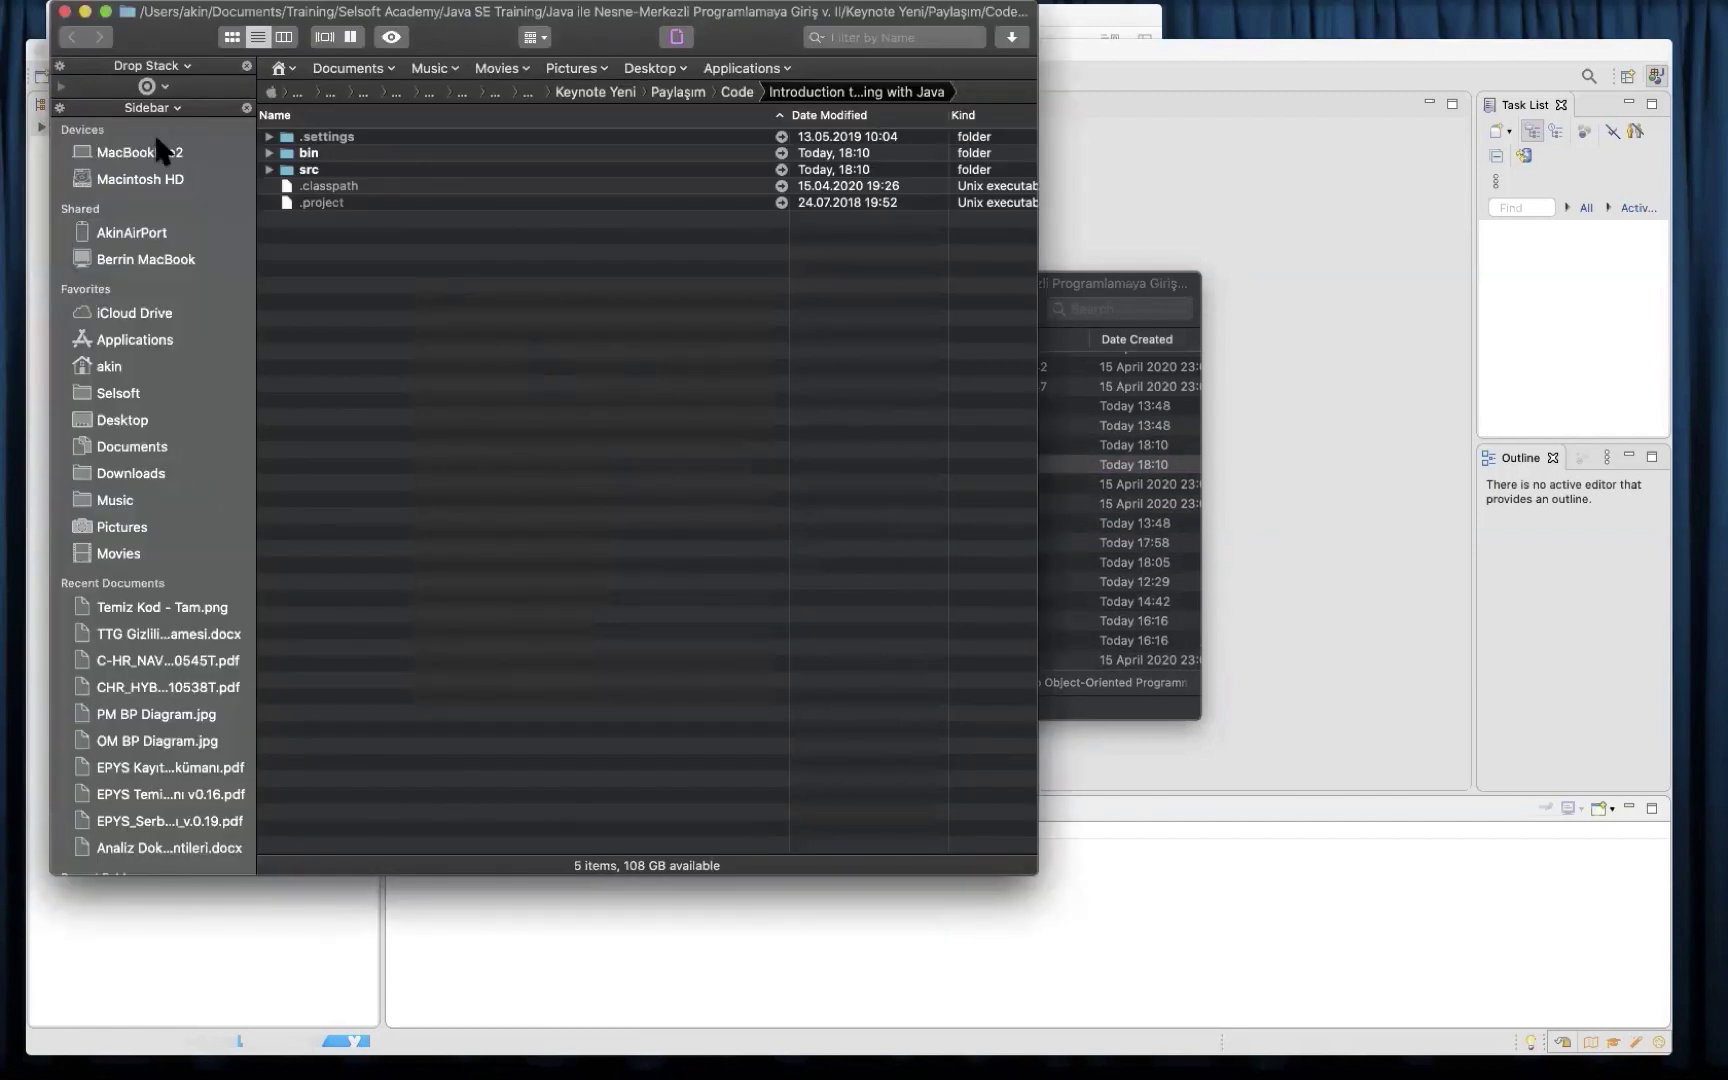
pyautogui.click(62, 9)
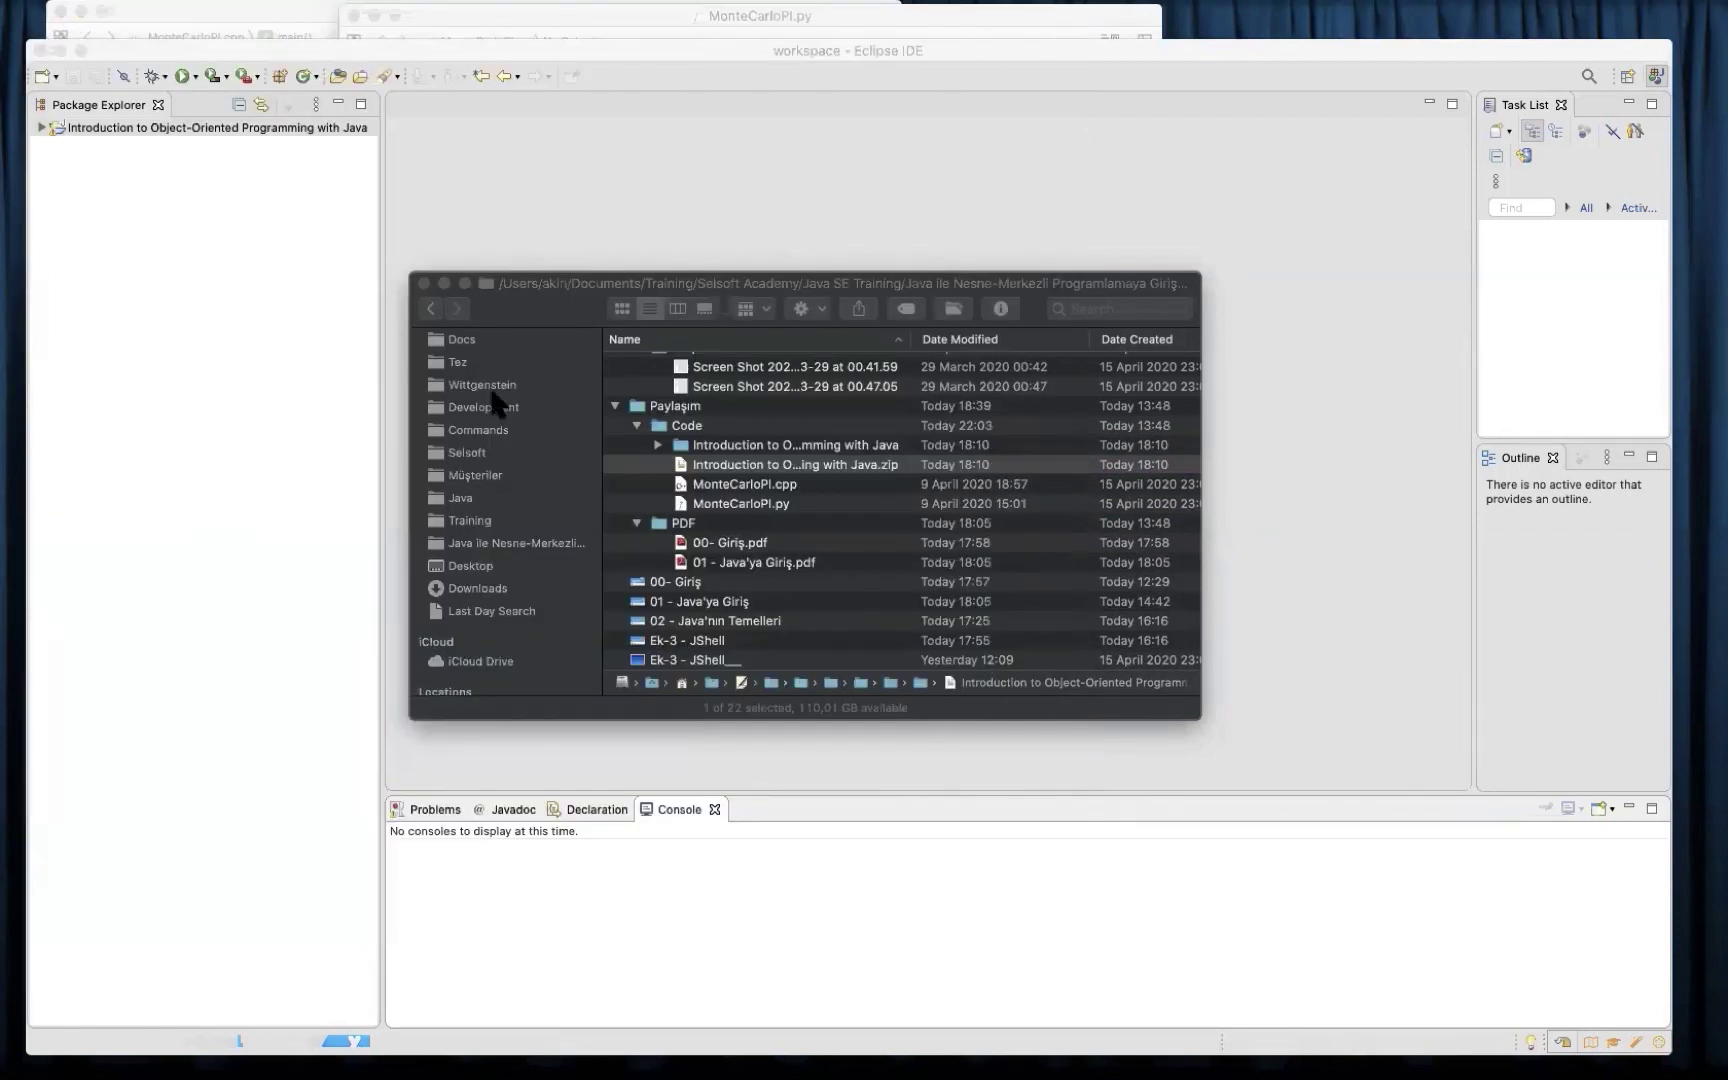
# - Expand and select the extracted project folder in Finder, and move the Finder window clear of the Package Explorer
pyautogui.click(658, 445)
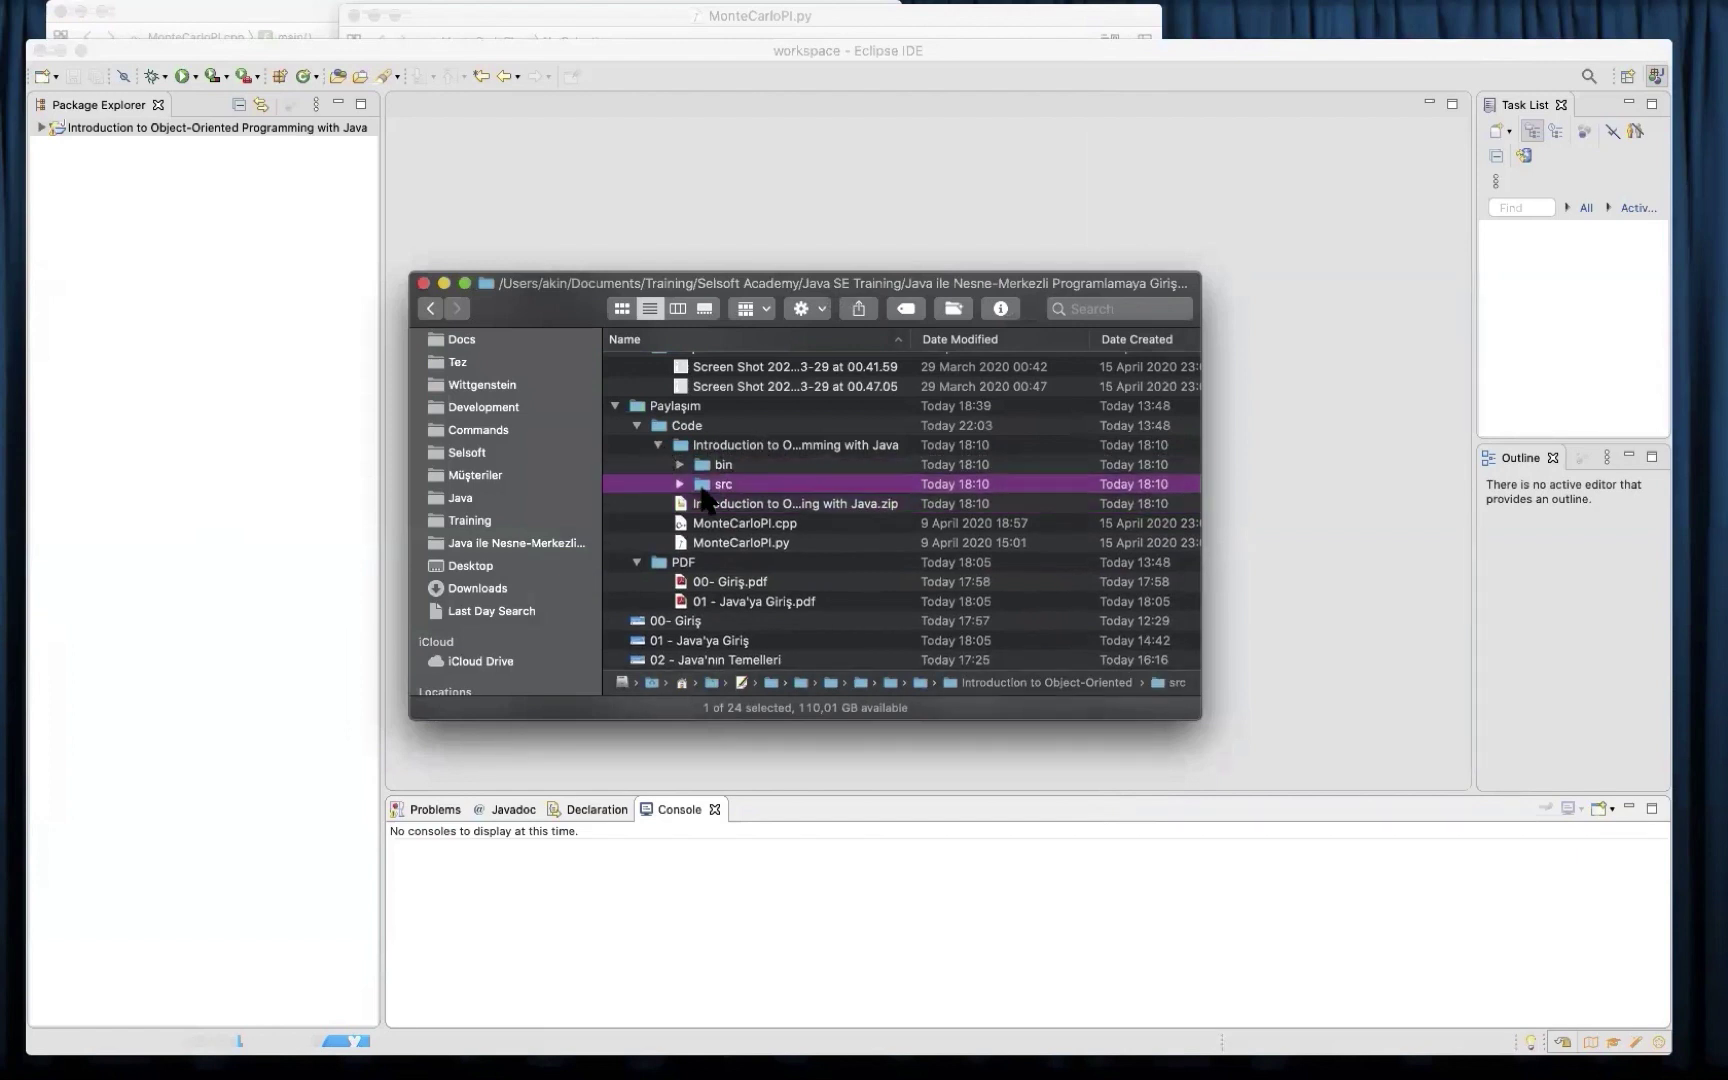
pyautogui.click(790, 450)
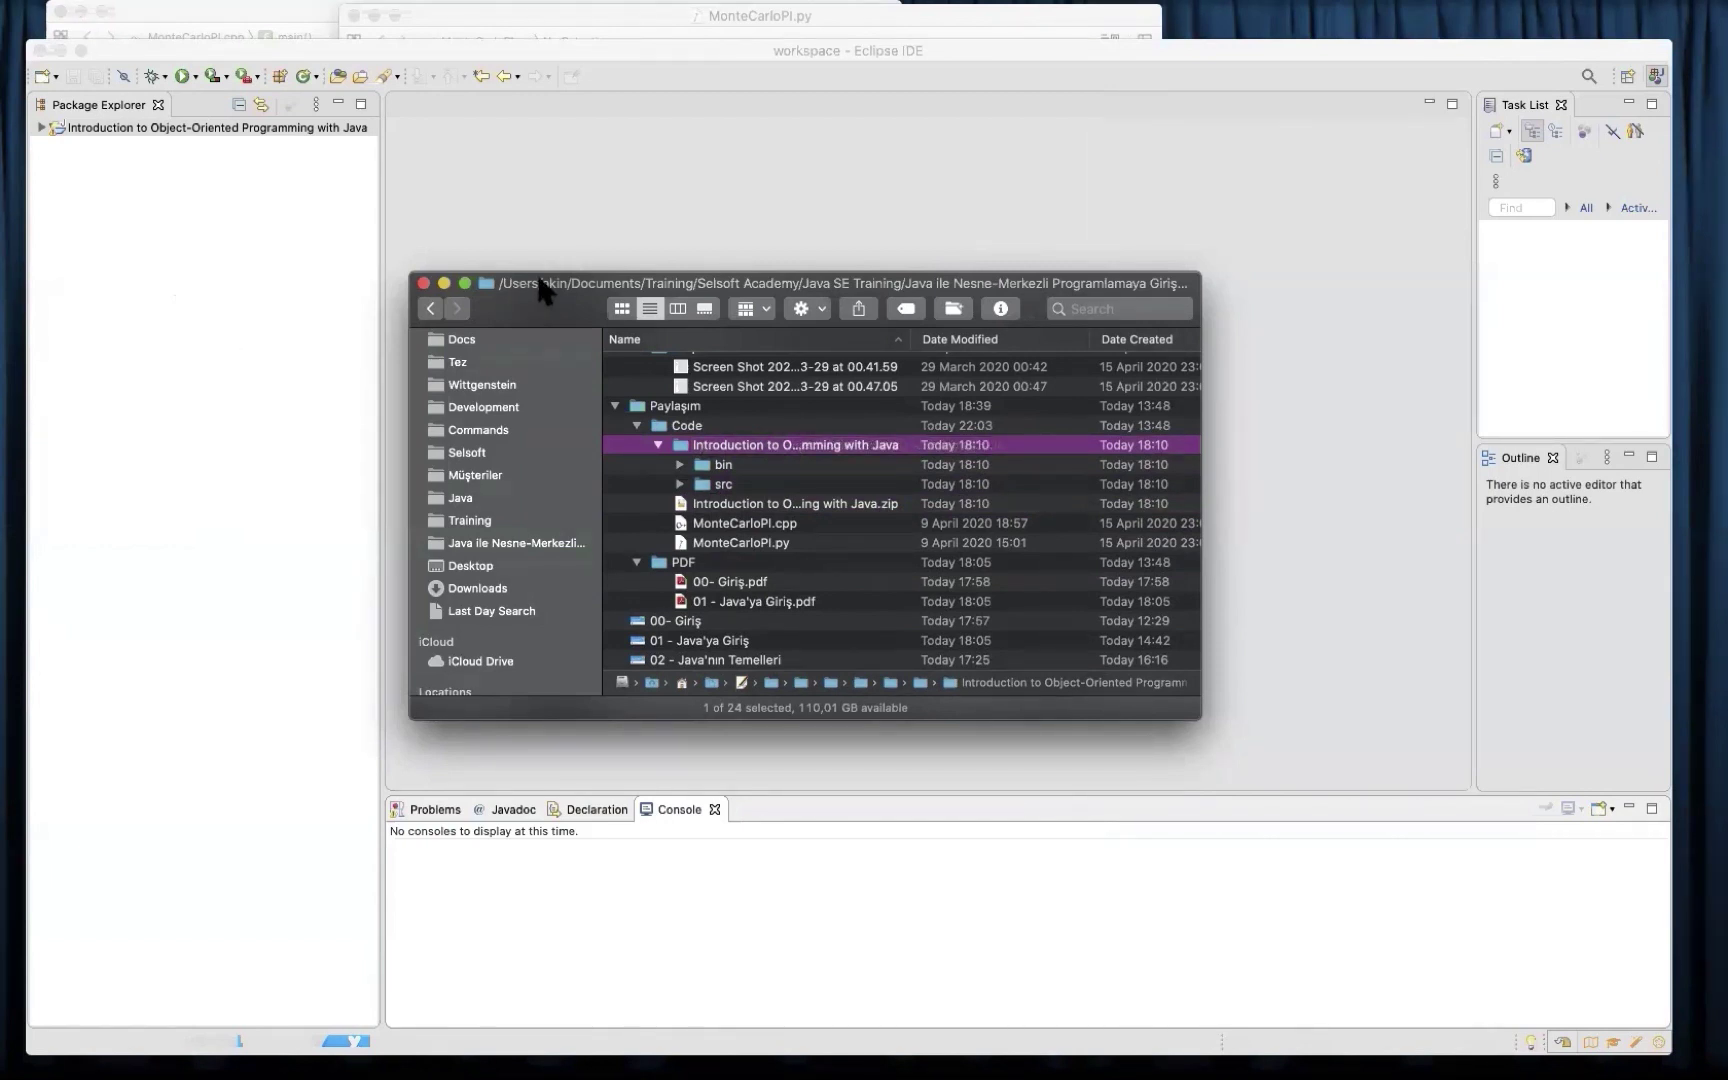
pyautogui.moveTo(540, 290); pyautogui.dragTo(966, 25)
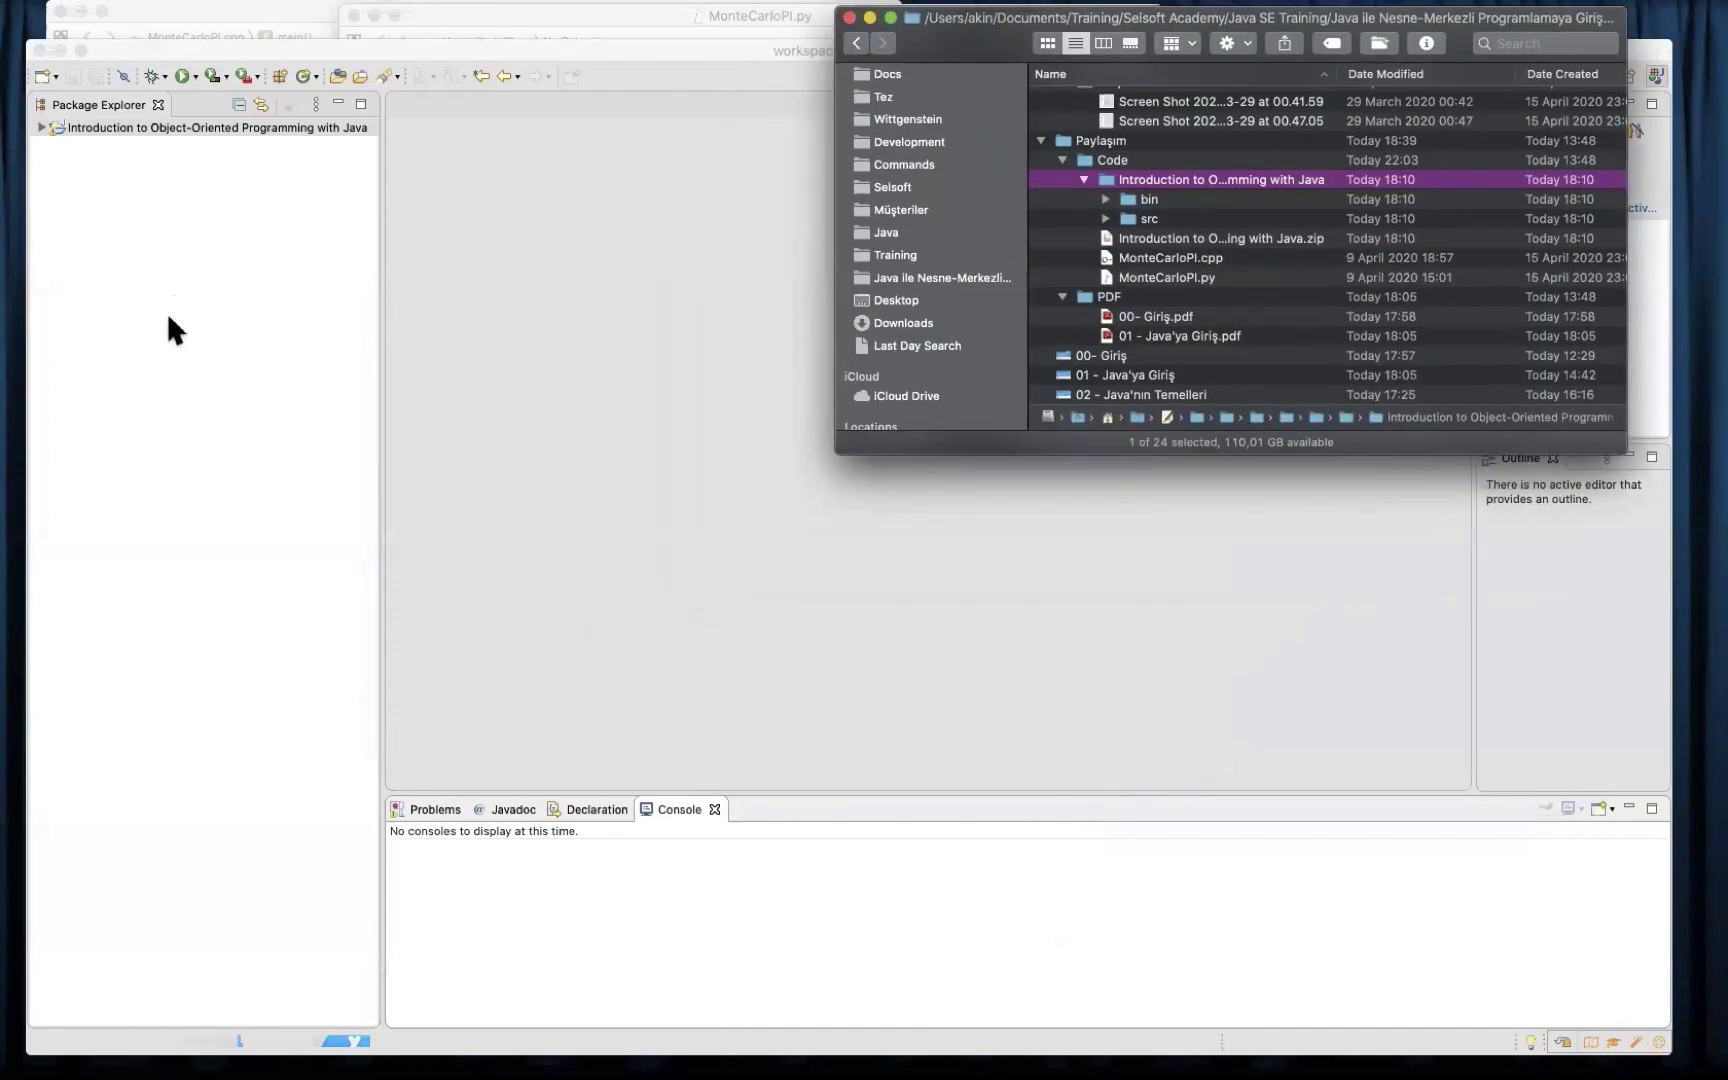
pyautogui.rightClick(125, 257)
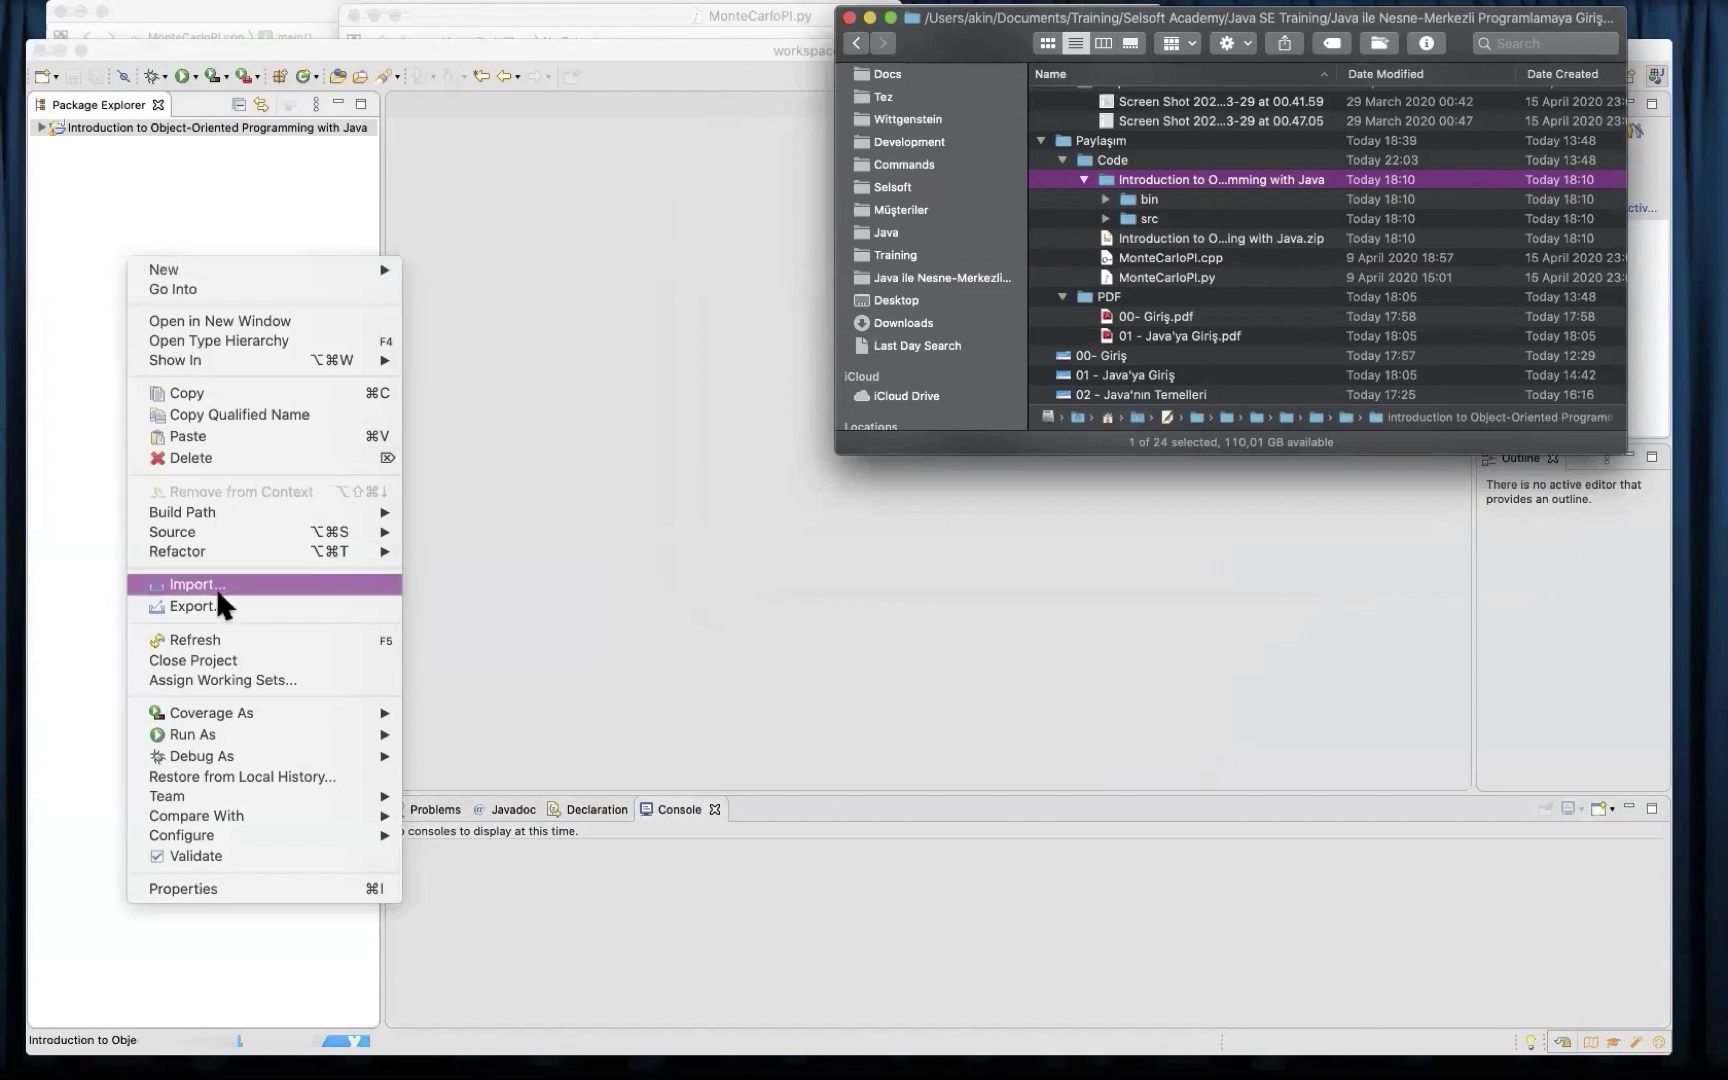
pyautogui.click(62, 431)
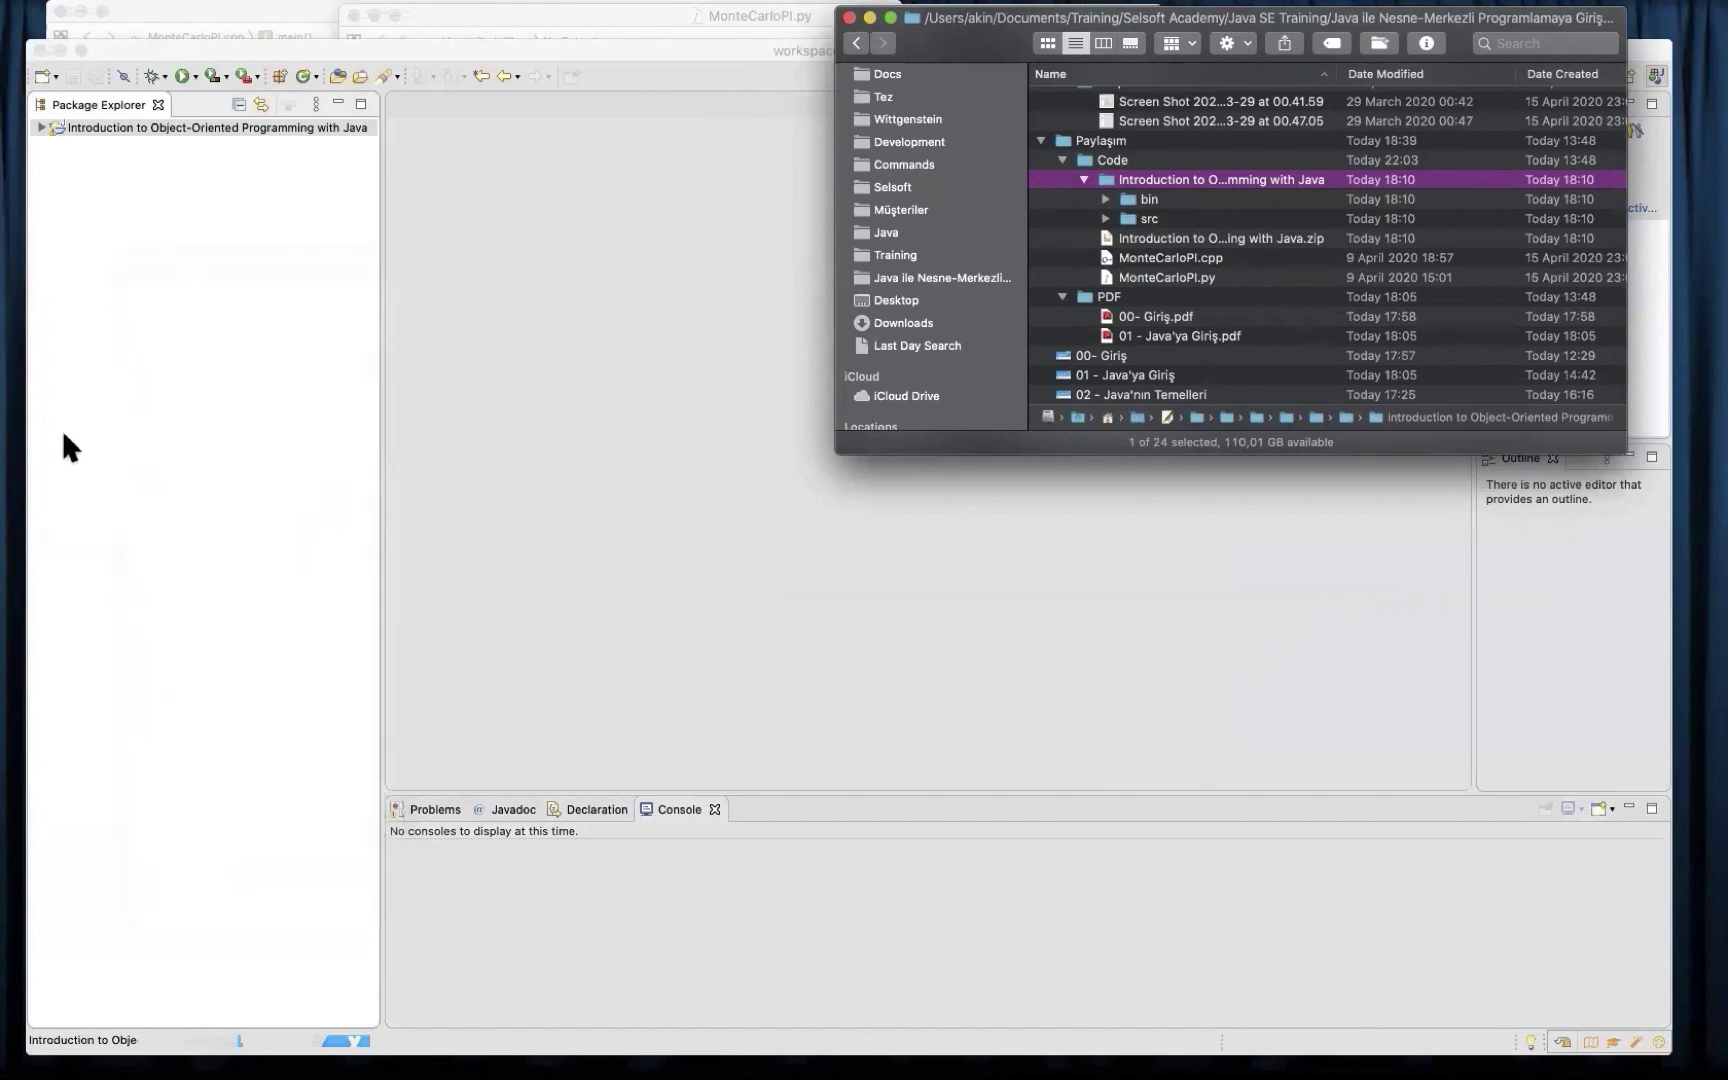
pyautogui.rightClick(62, 429)
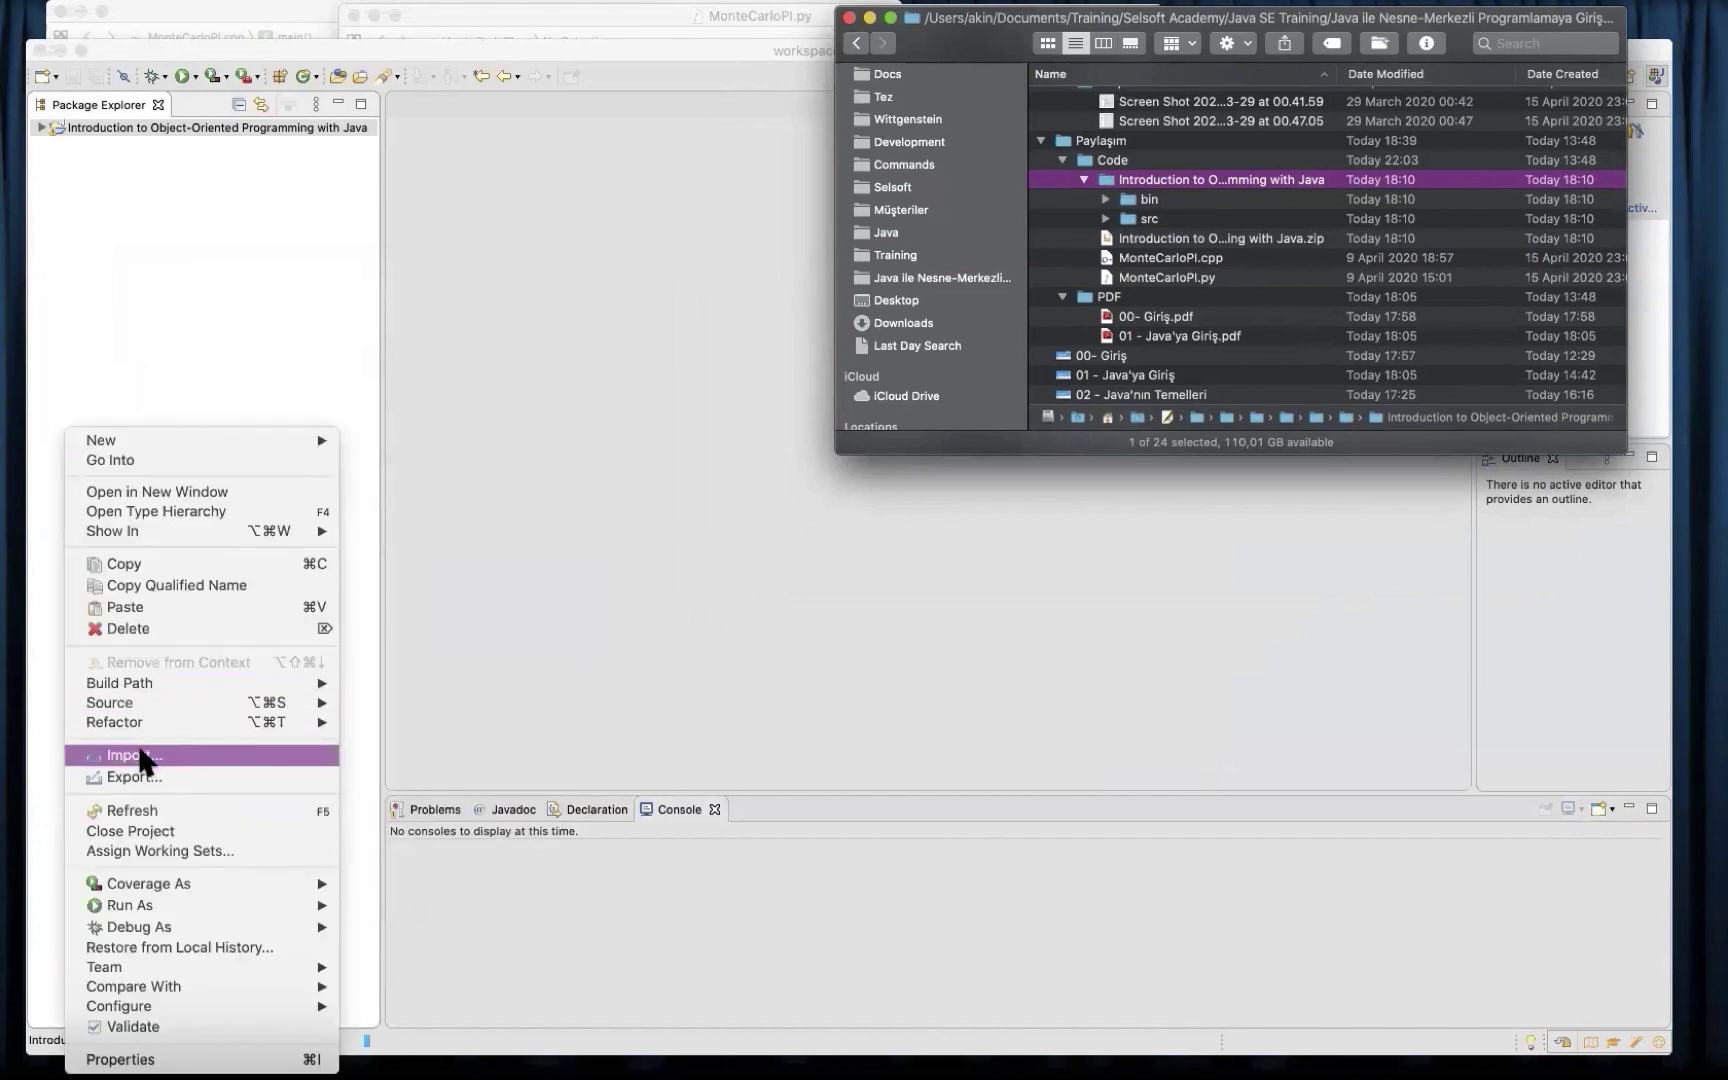
pyautogui.click(148, 347)
pyautogui.click(132, 12)
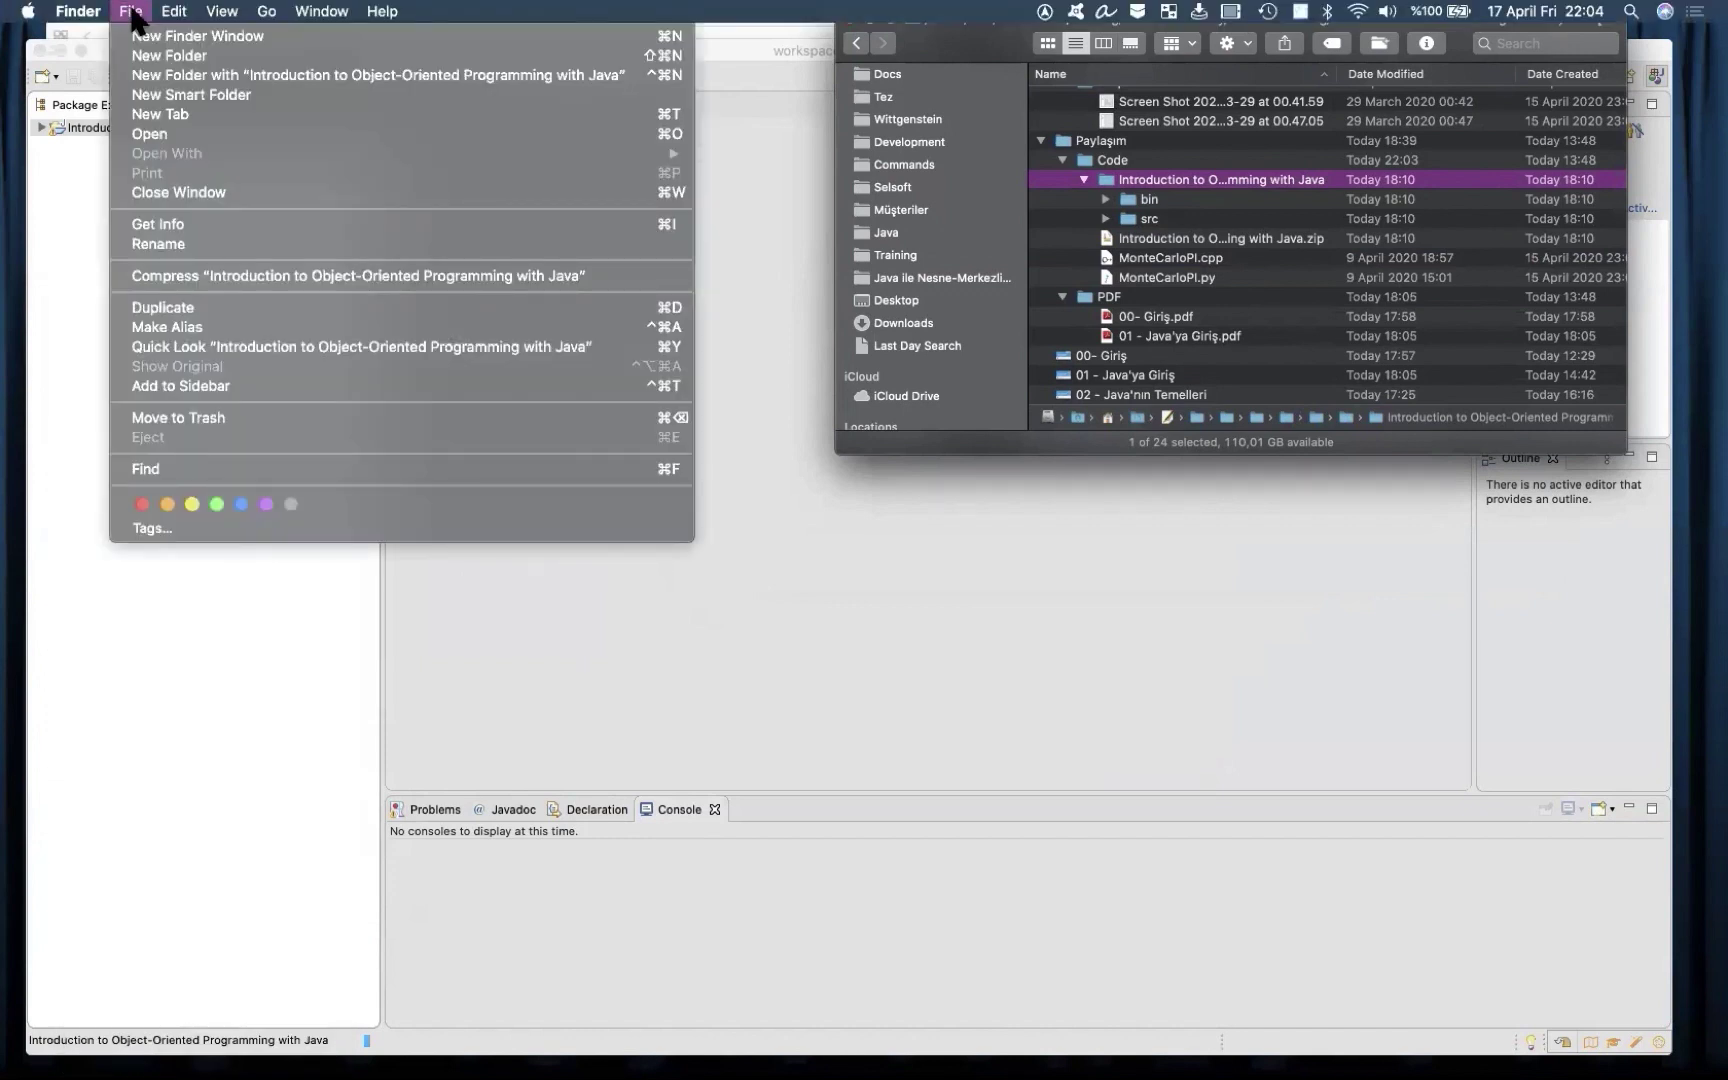
# - Switch back to Eclipse and start an import using the Existing Projects into Workspace wizard from the General category
pyautogui.click(87, 208)
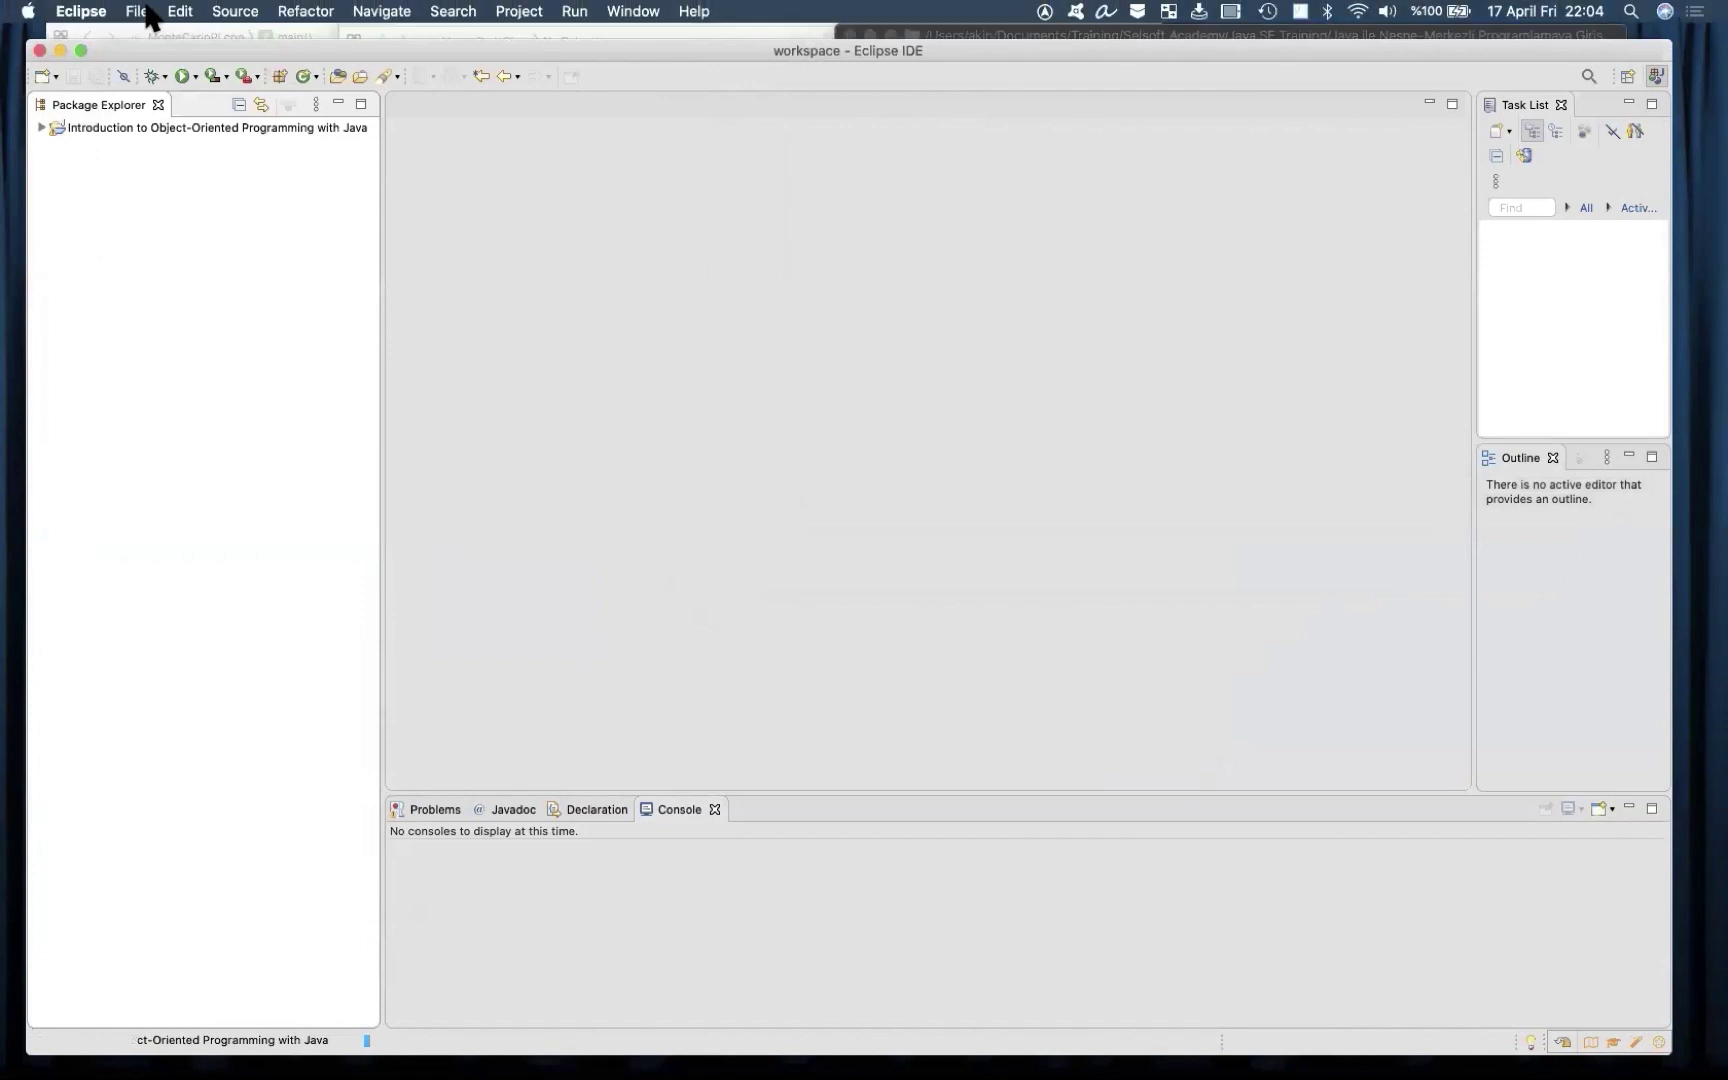
pyautogui.click(140, 12)
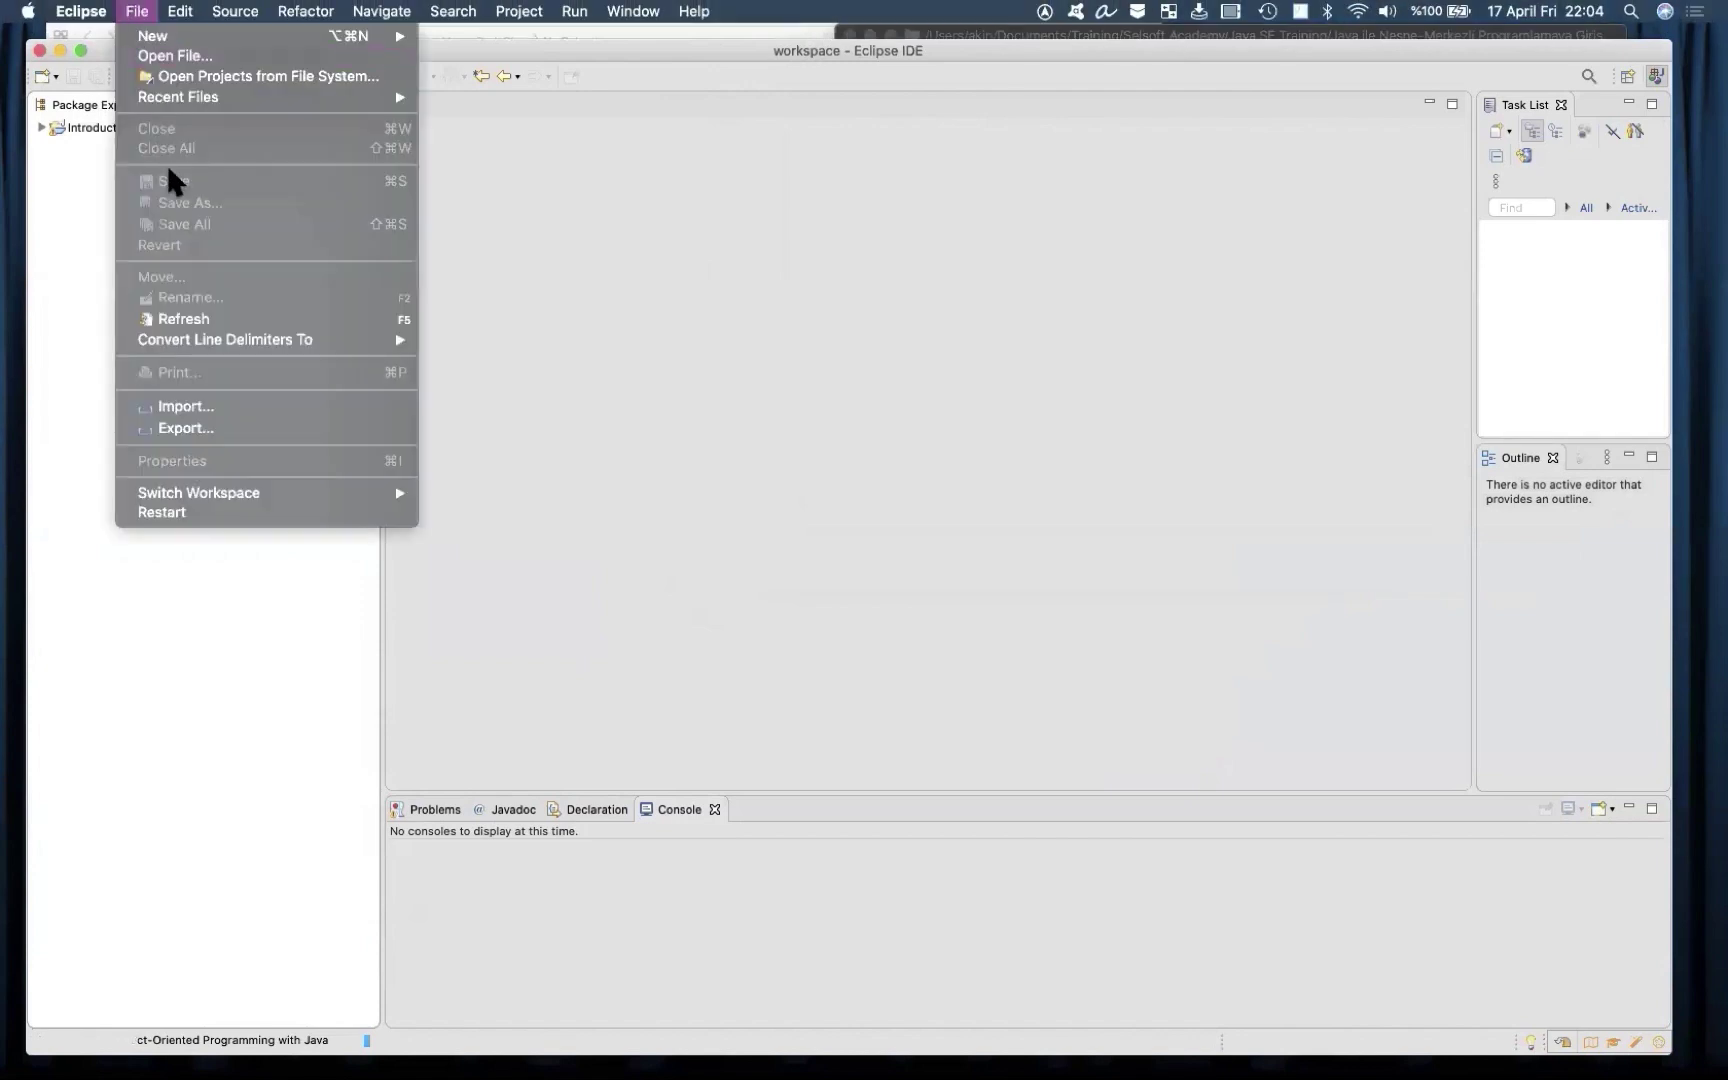
pyautogui.click(183, 407)
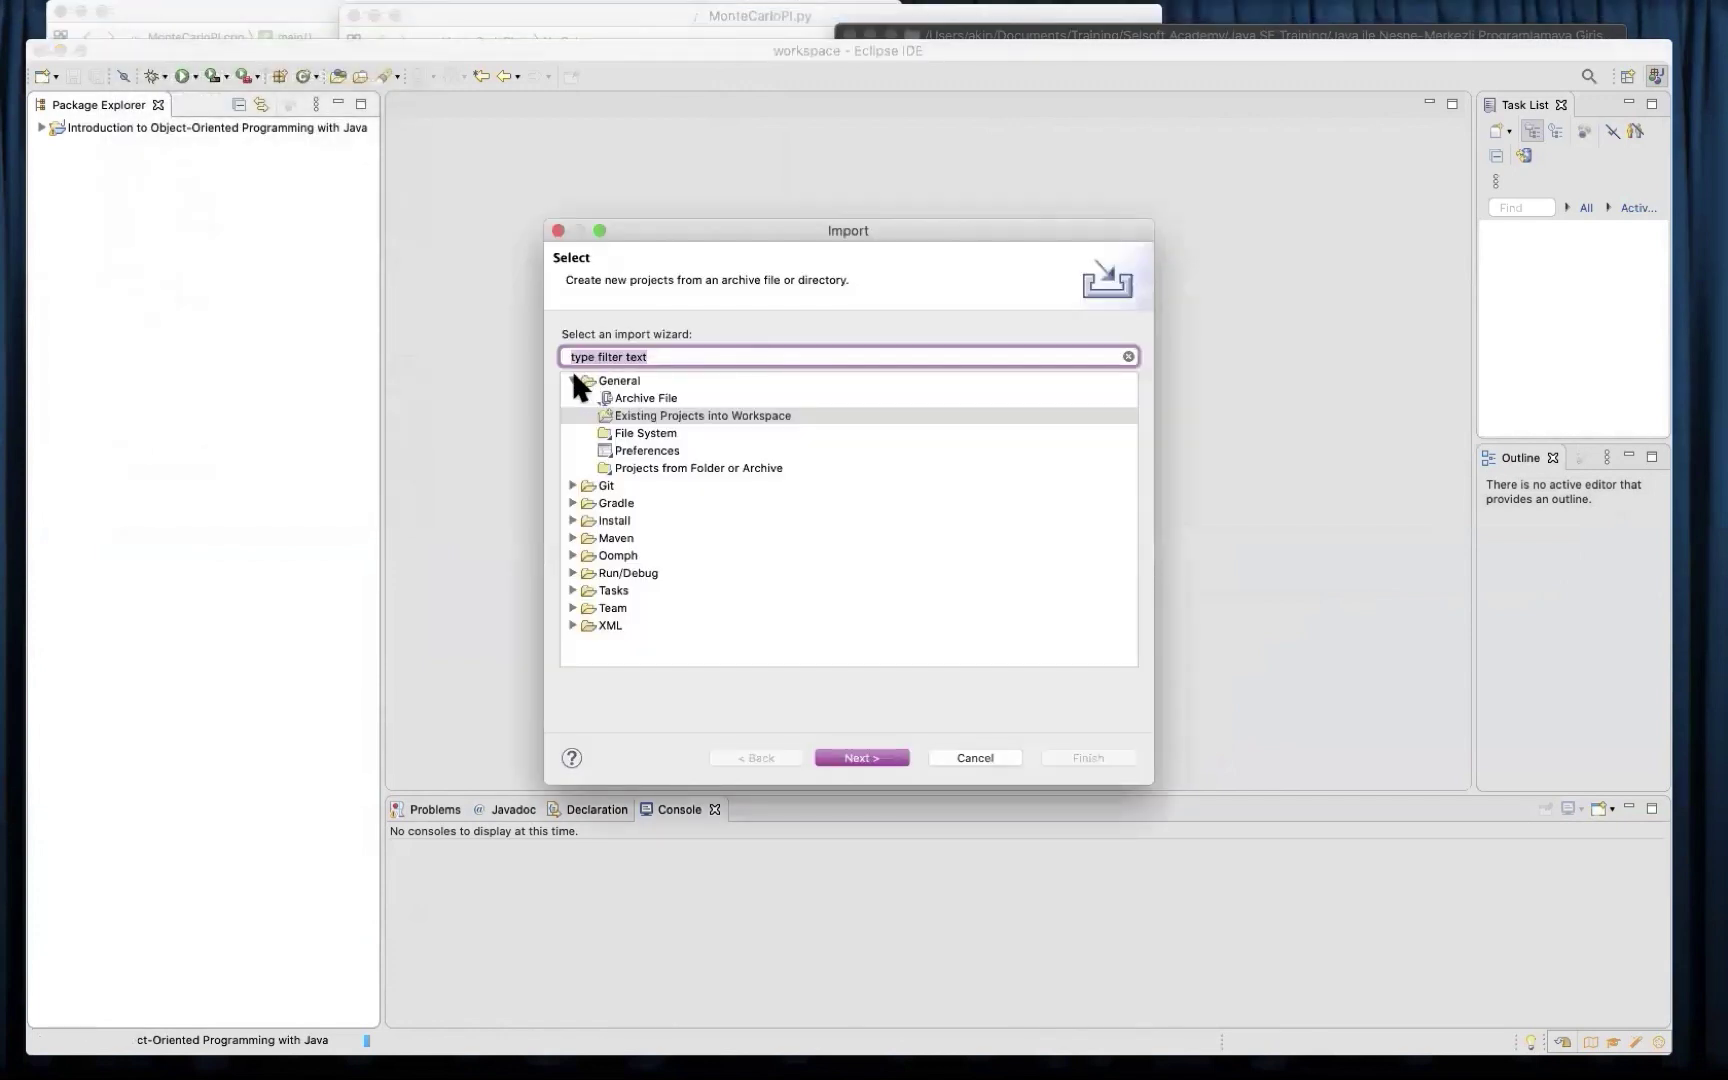
pyautogui.click(573, 380)
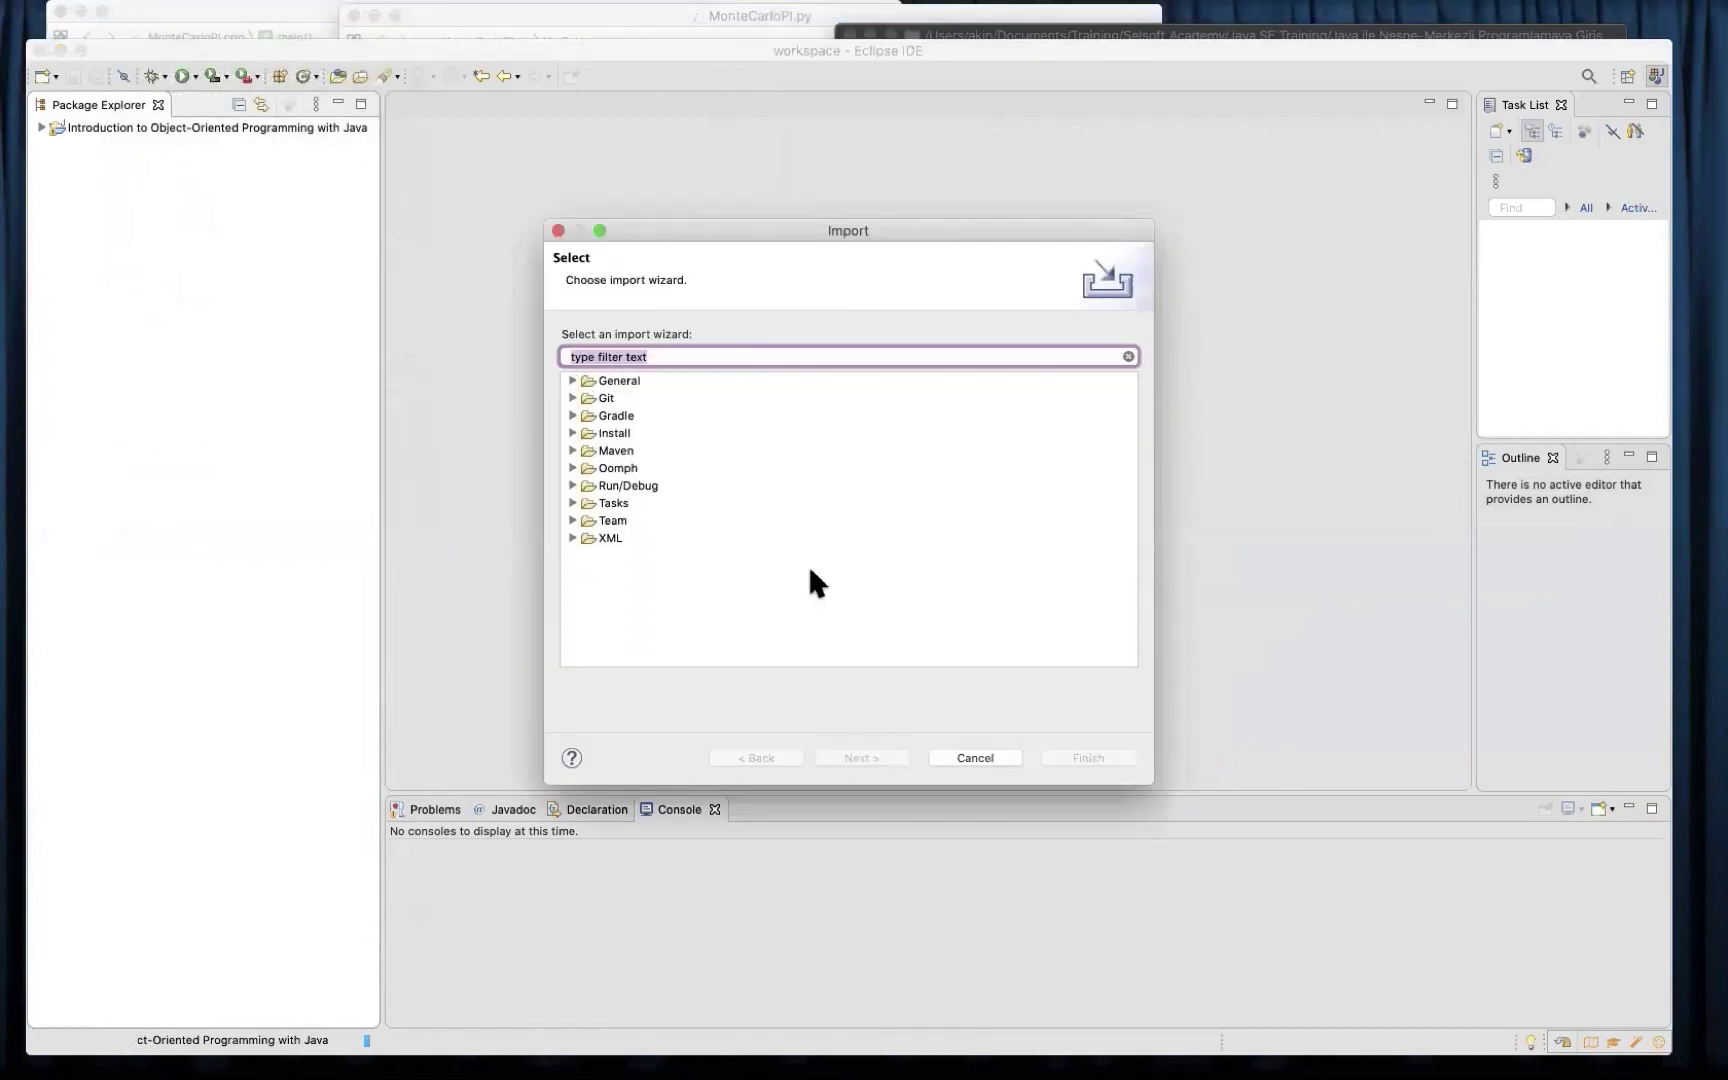
pyautogui.click(573, 380)
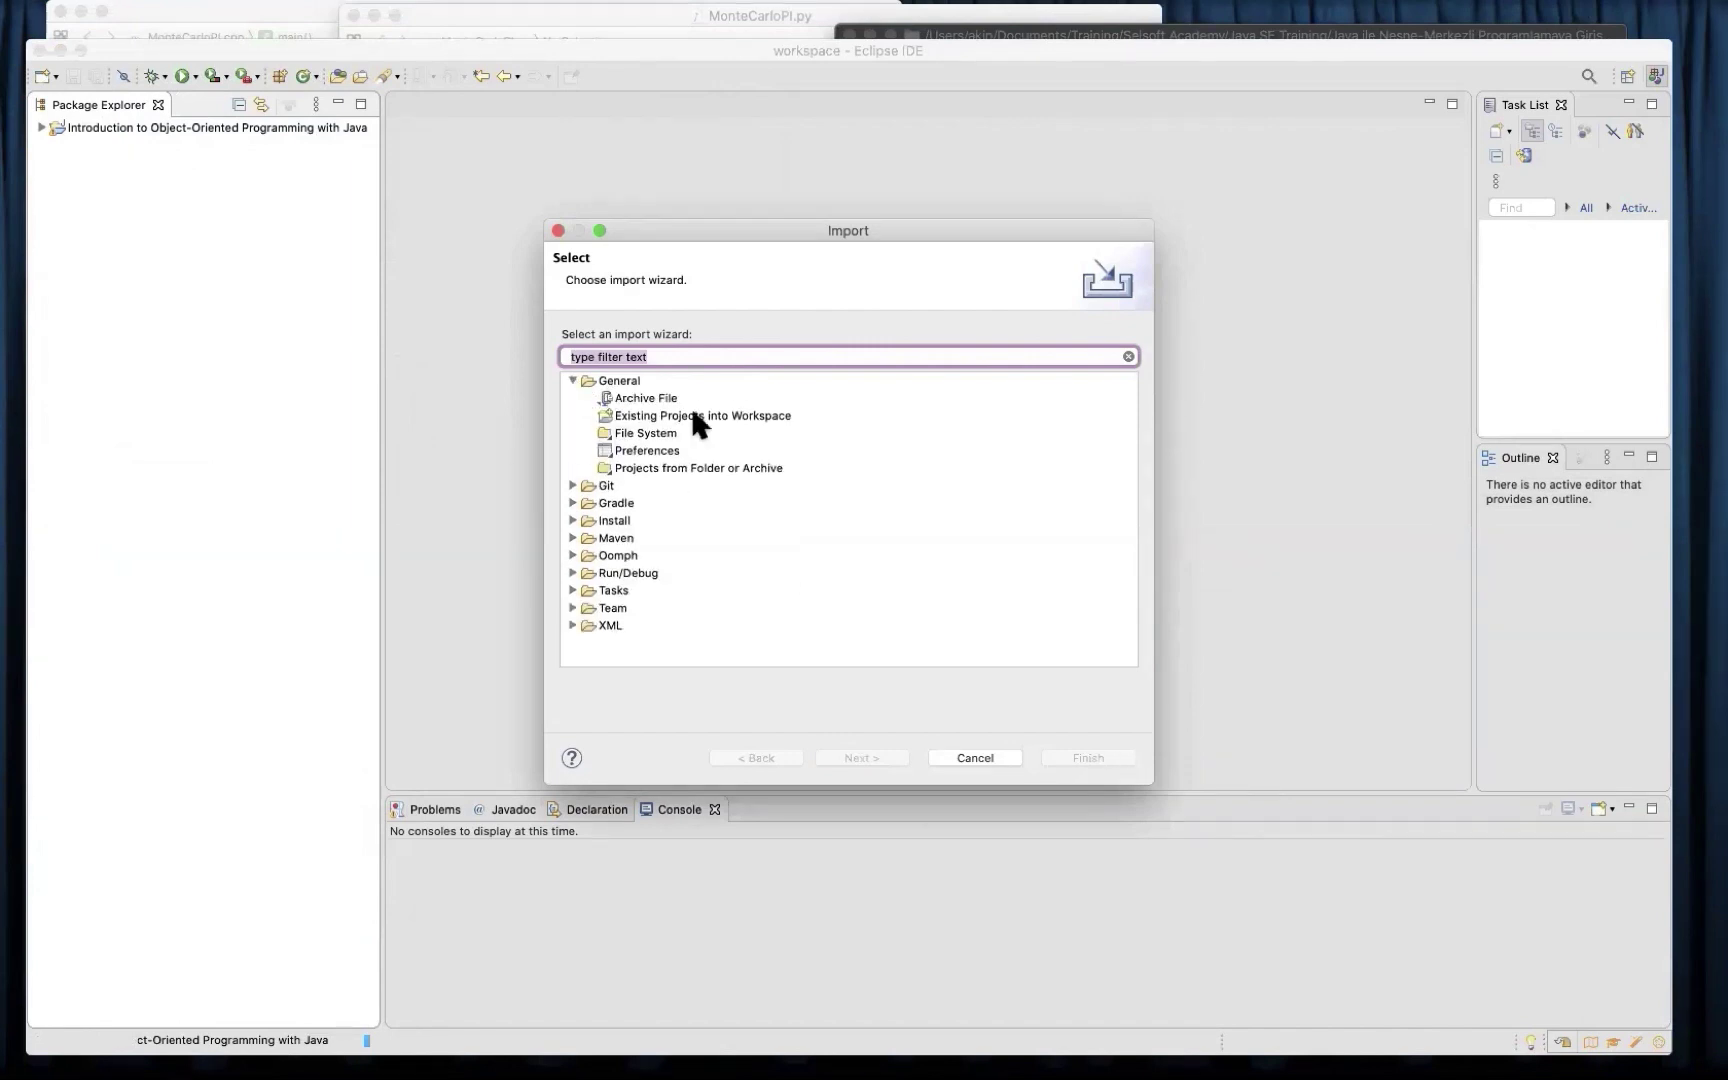
pyautogui.click(724, 425)
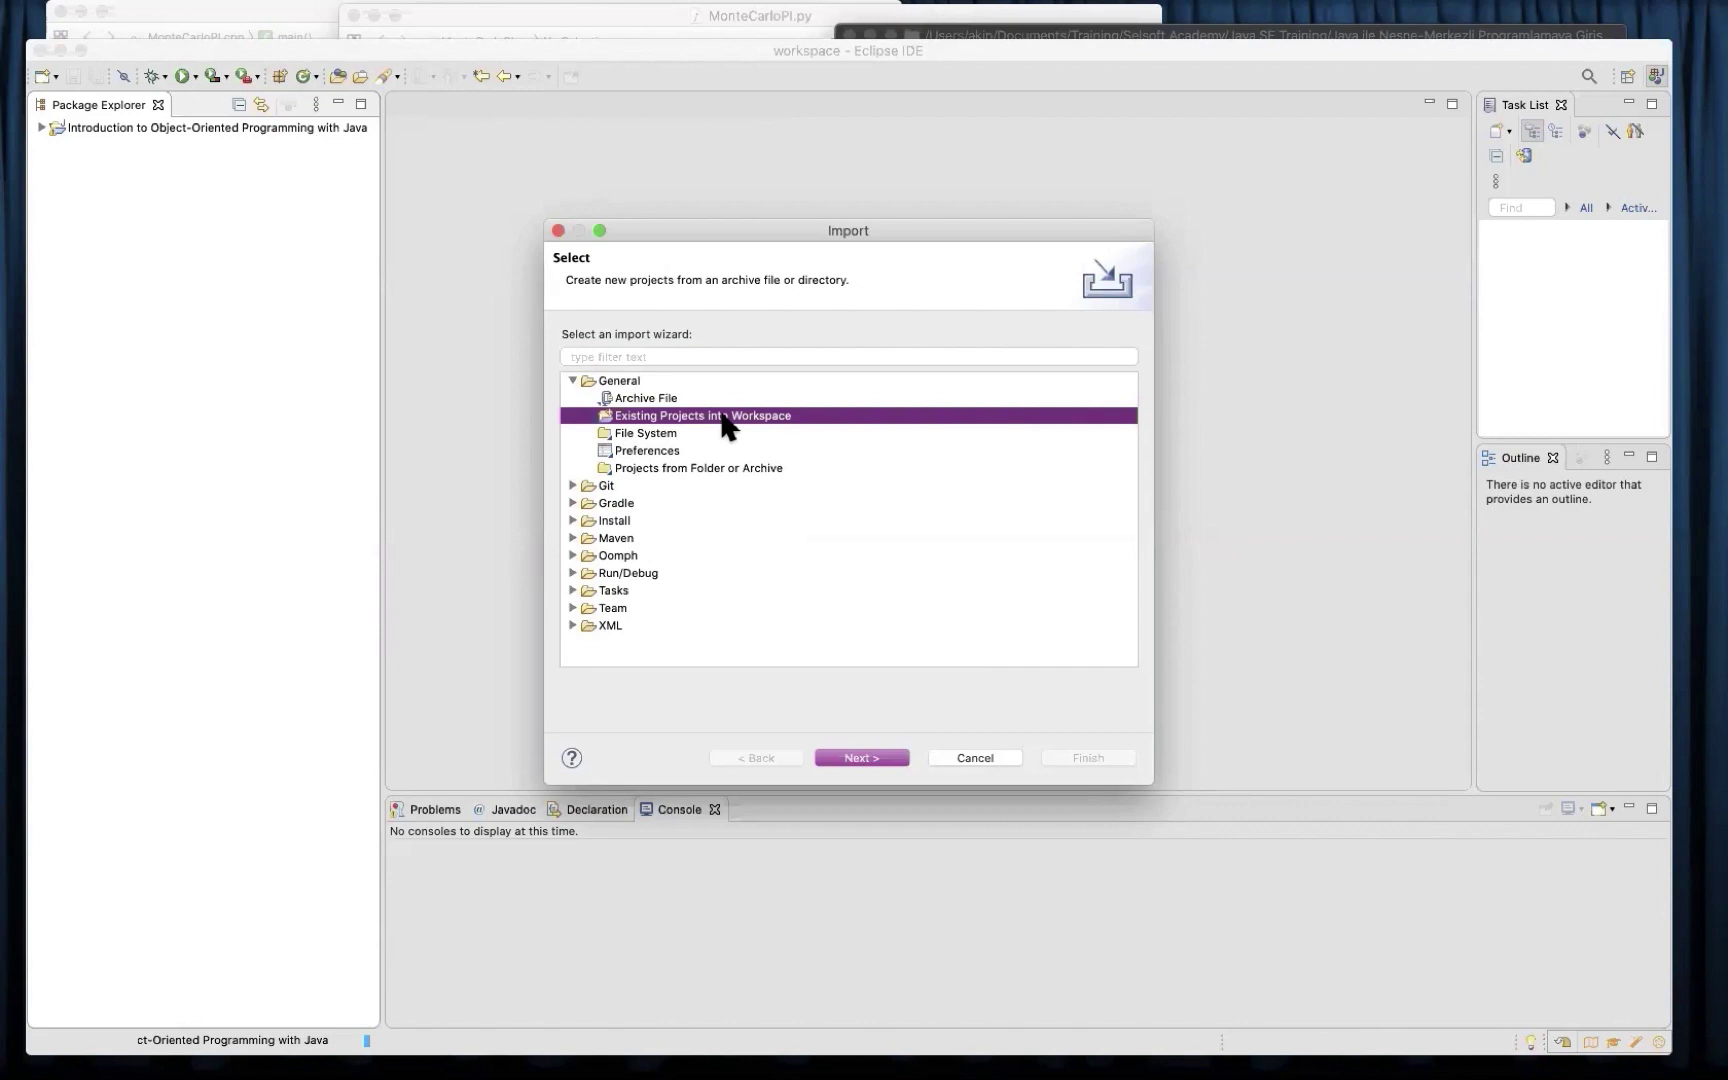
pyautogui.click(852, 757)
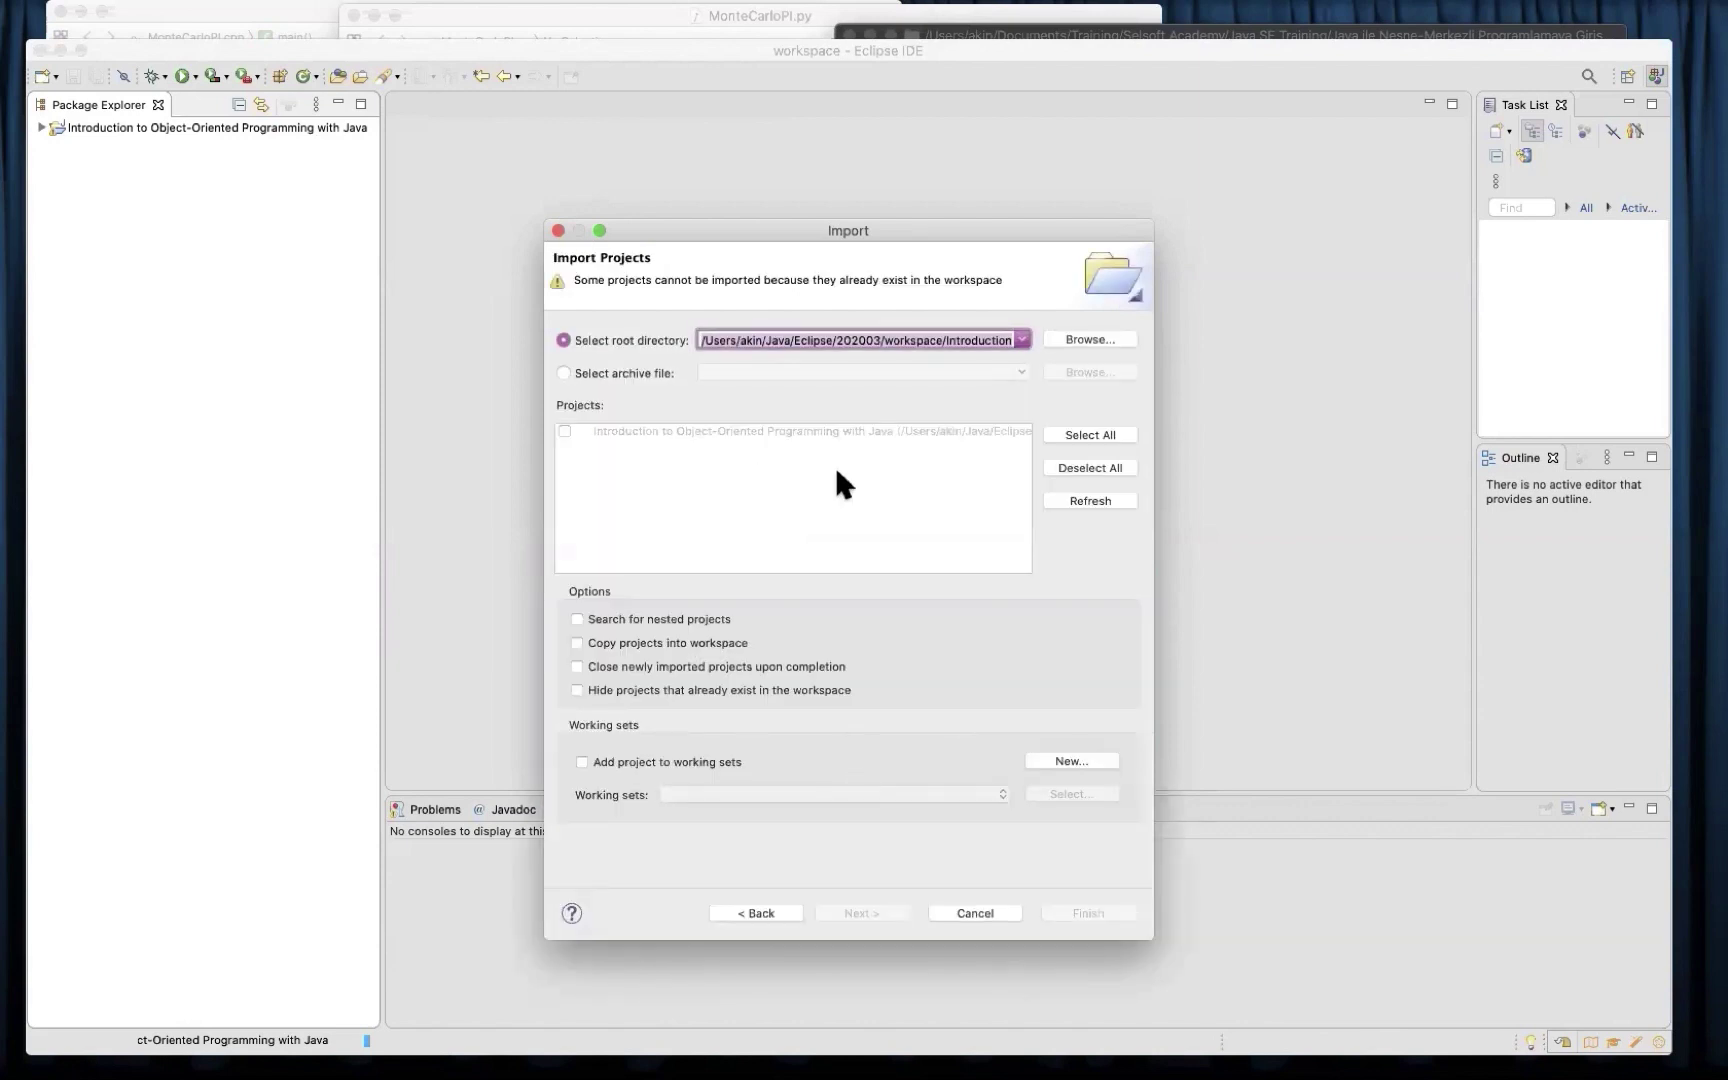
# - Replace the import's root directory with the extracted Introduction to Object-Oriented Programming with Java folder under Keynote Yeni/Paylaşım/Code
pyautogui.doubleClick(818, 340)
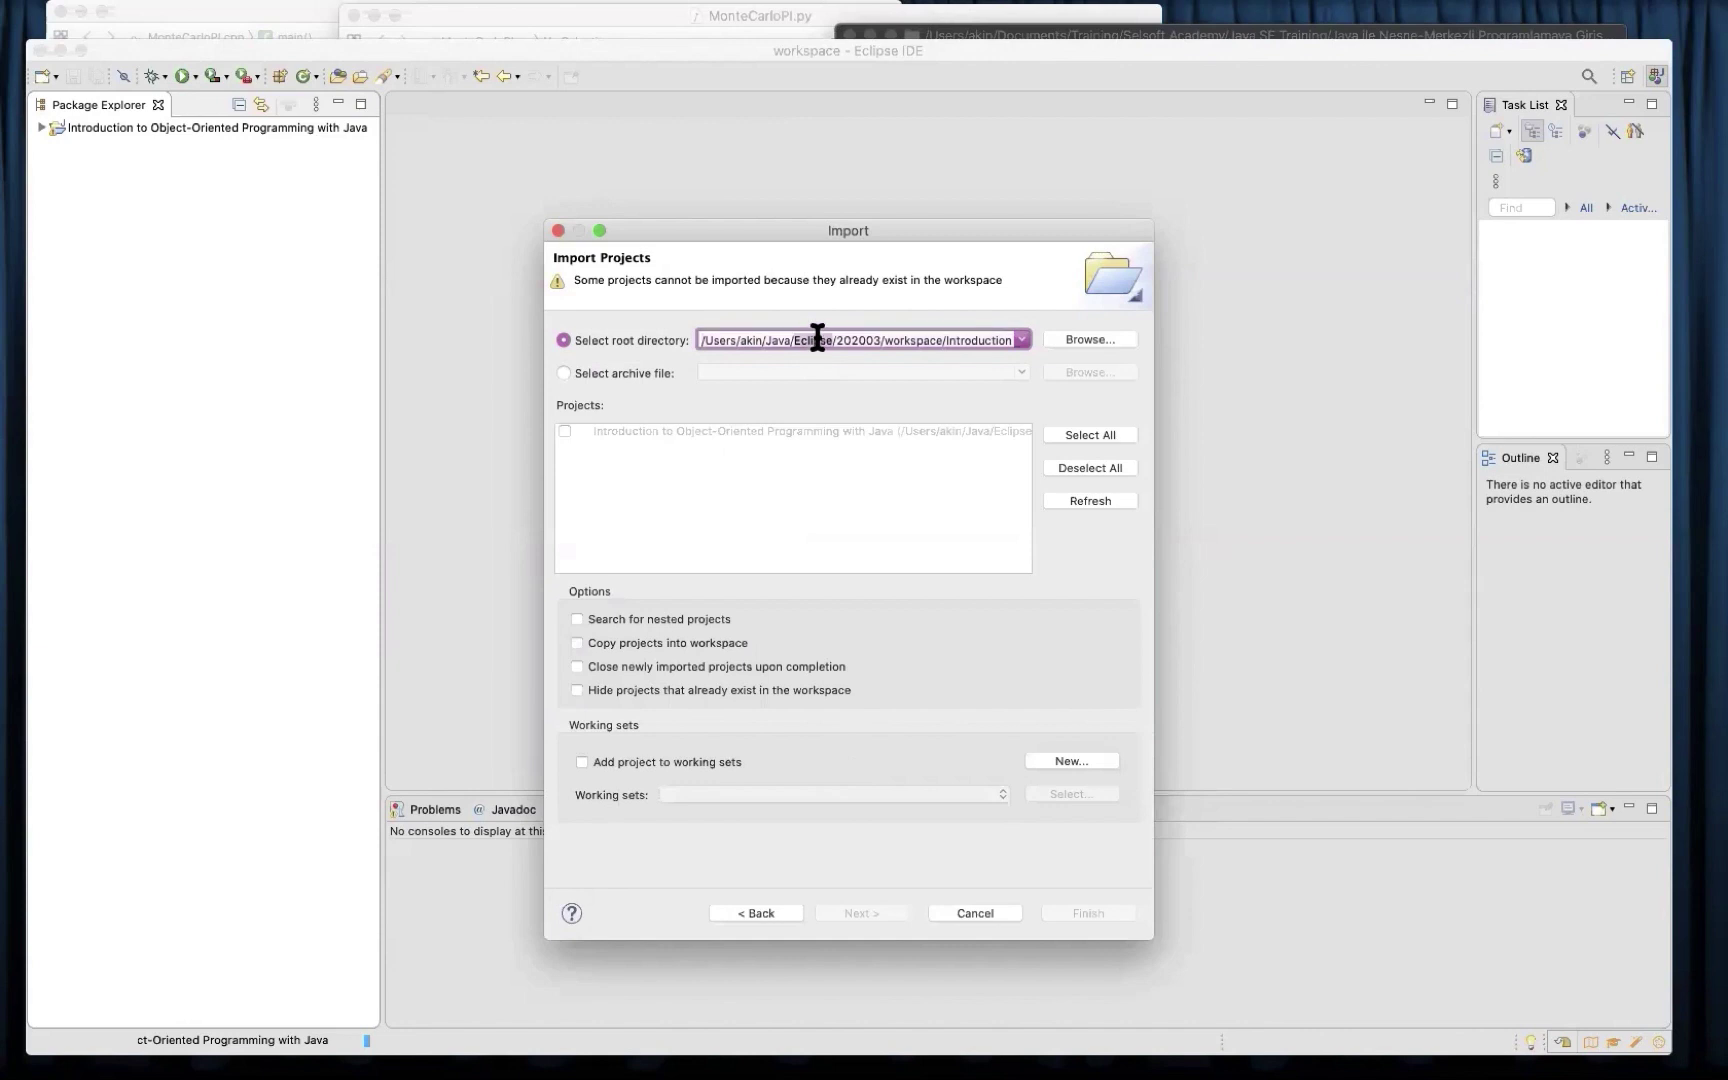
pyautogui.tripleClick(818, 340)
pyautogui.press('BackSpace')
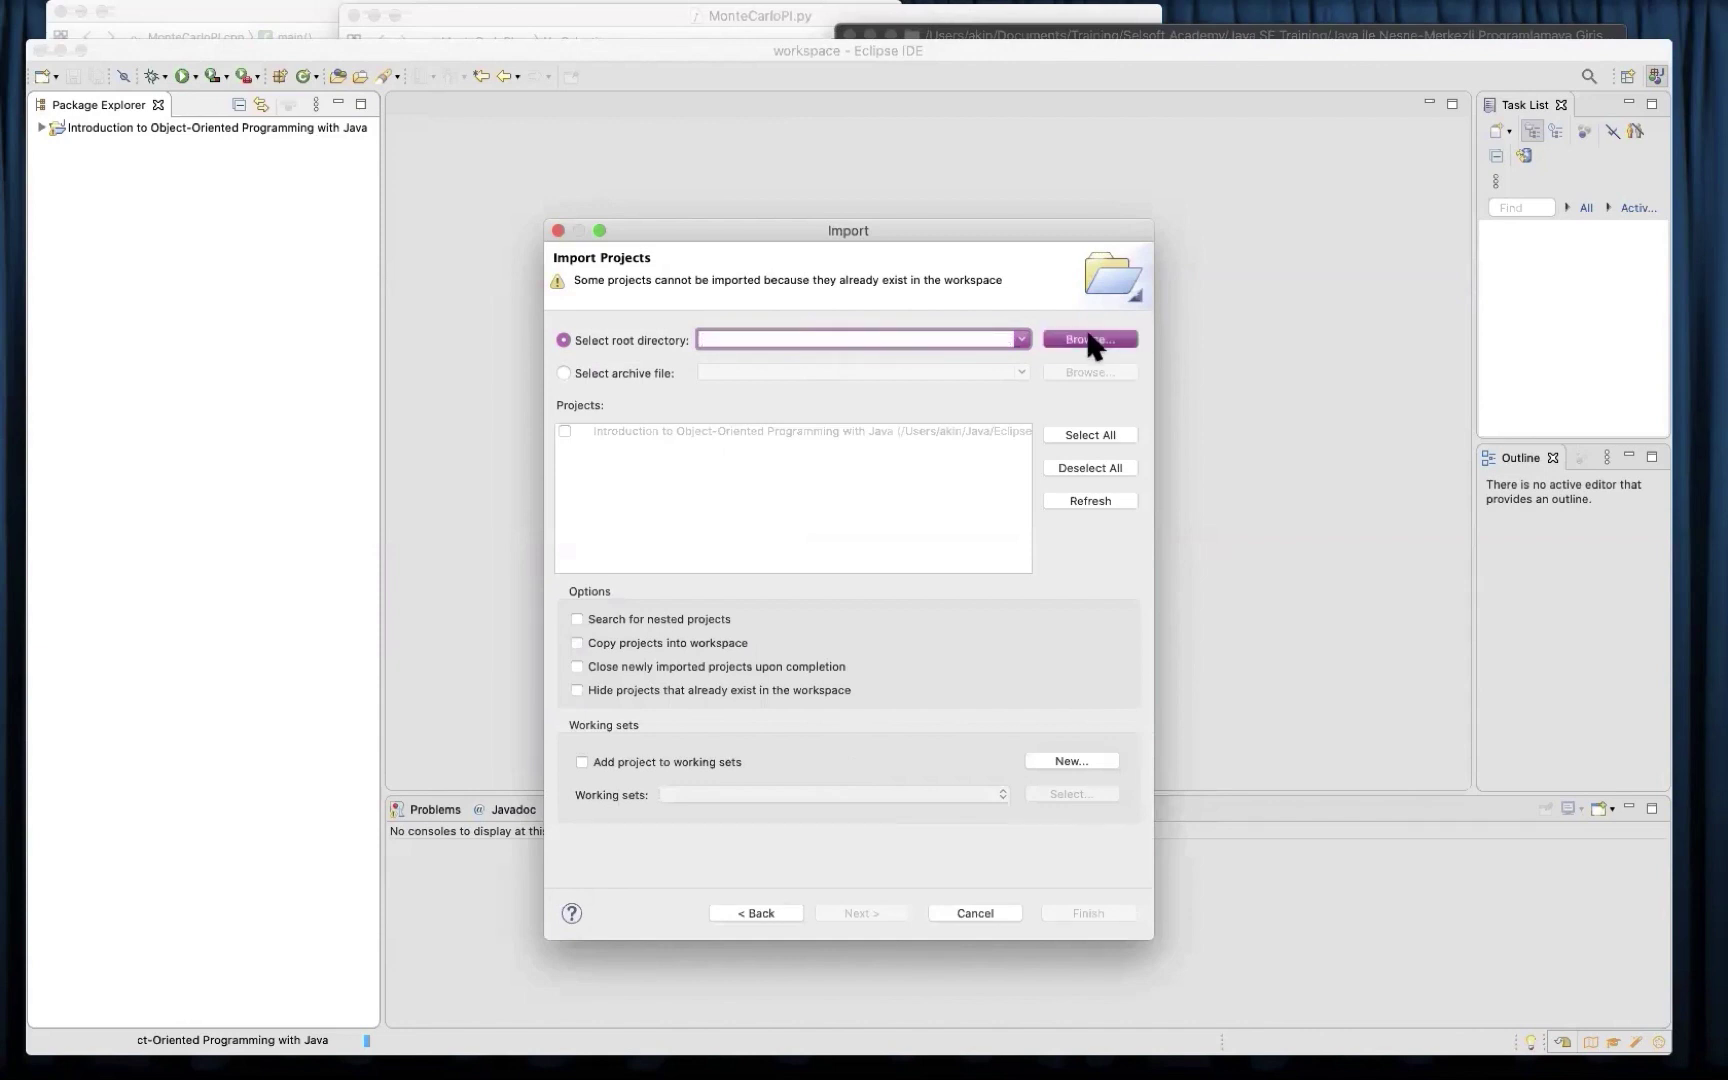
pyautogui.click(1090, 340)
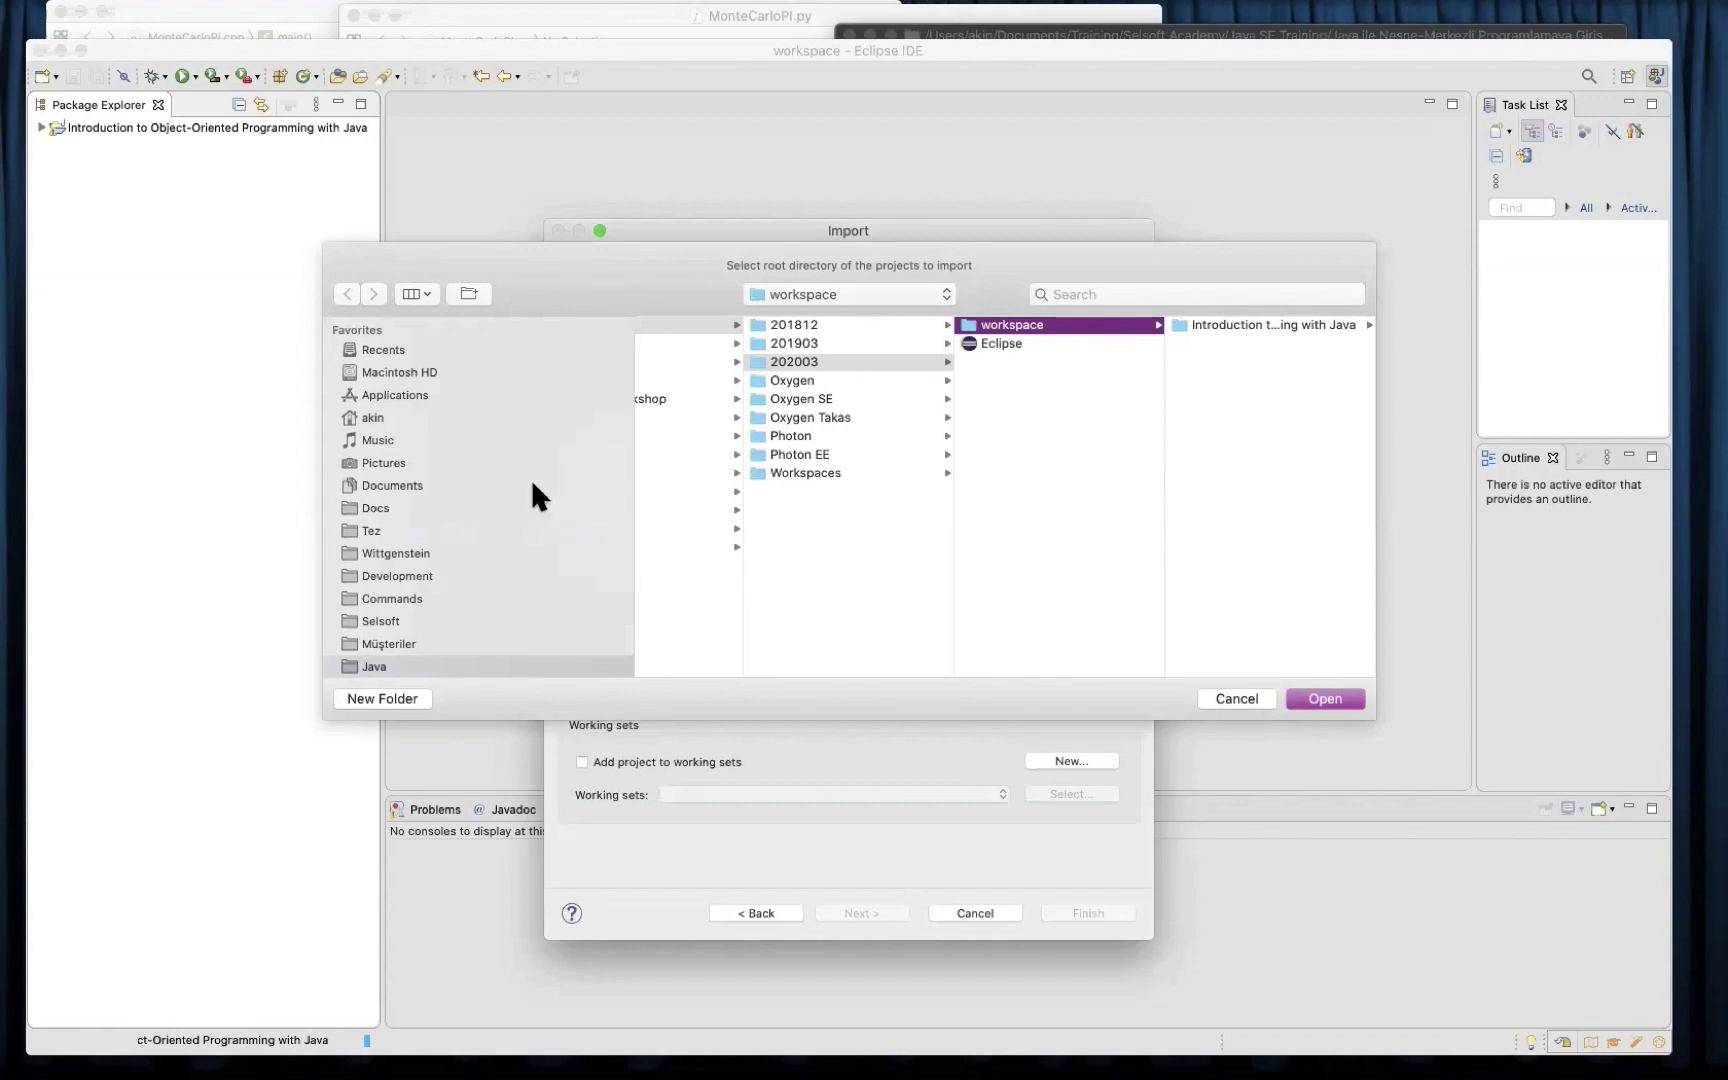
pyautogui.scroll(-5, 531, 480)
pyautogui.click(520, 521)
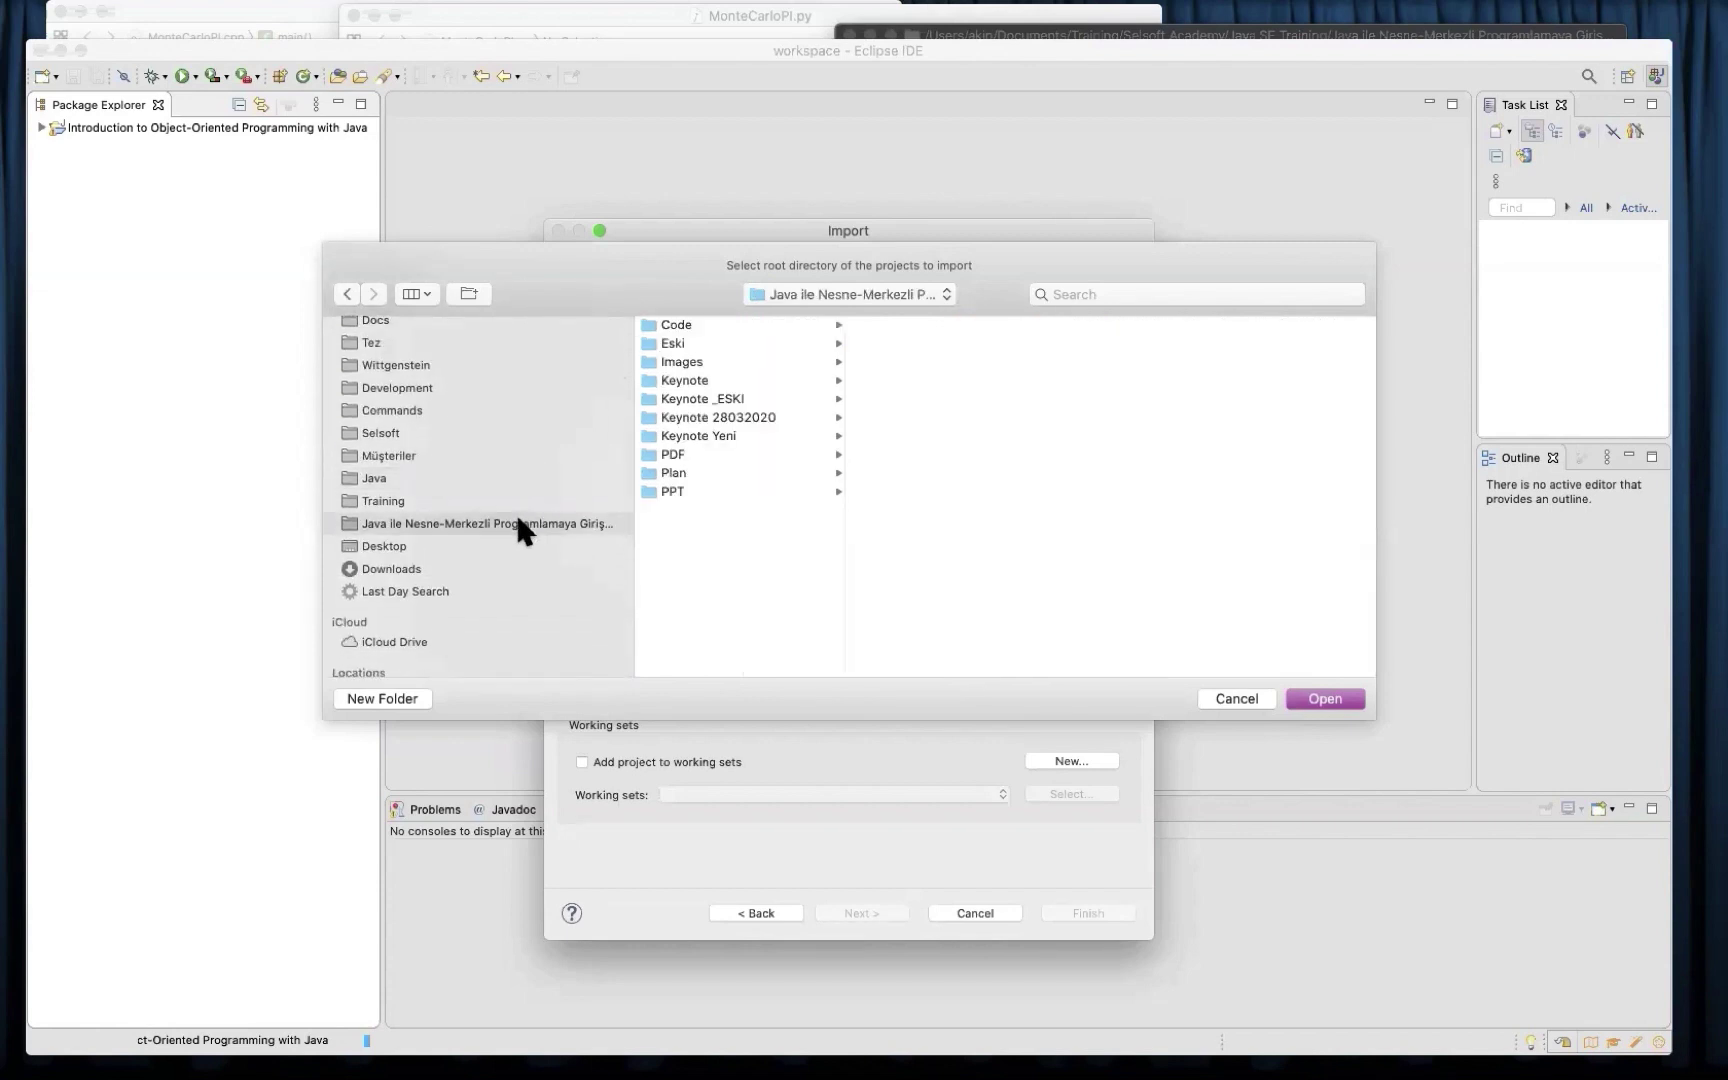
pyautogui.click(681, 382)
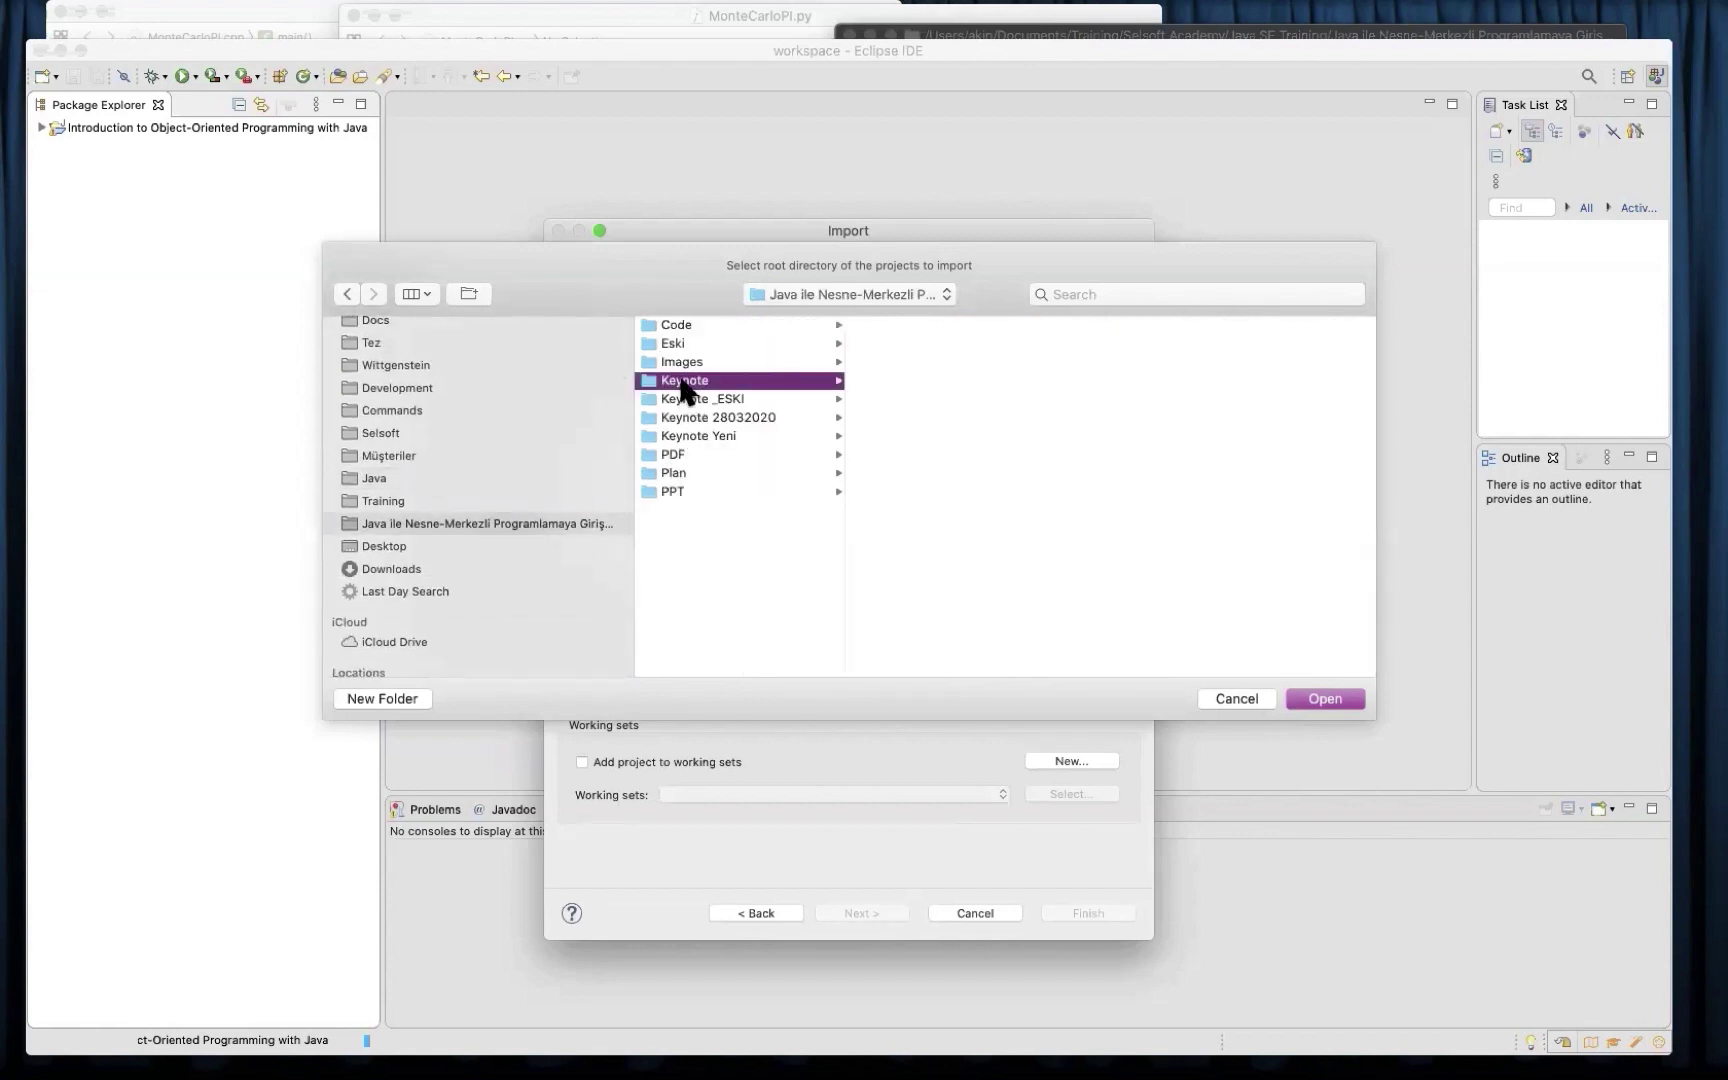
pyautogui.click(684, 436)
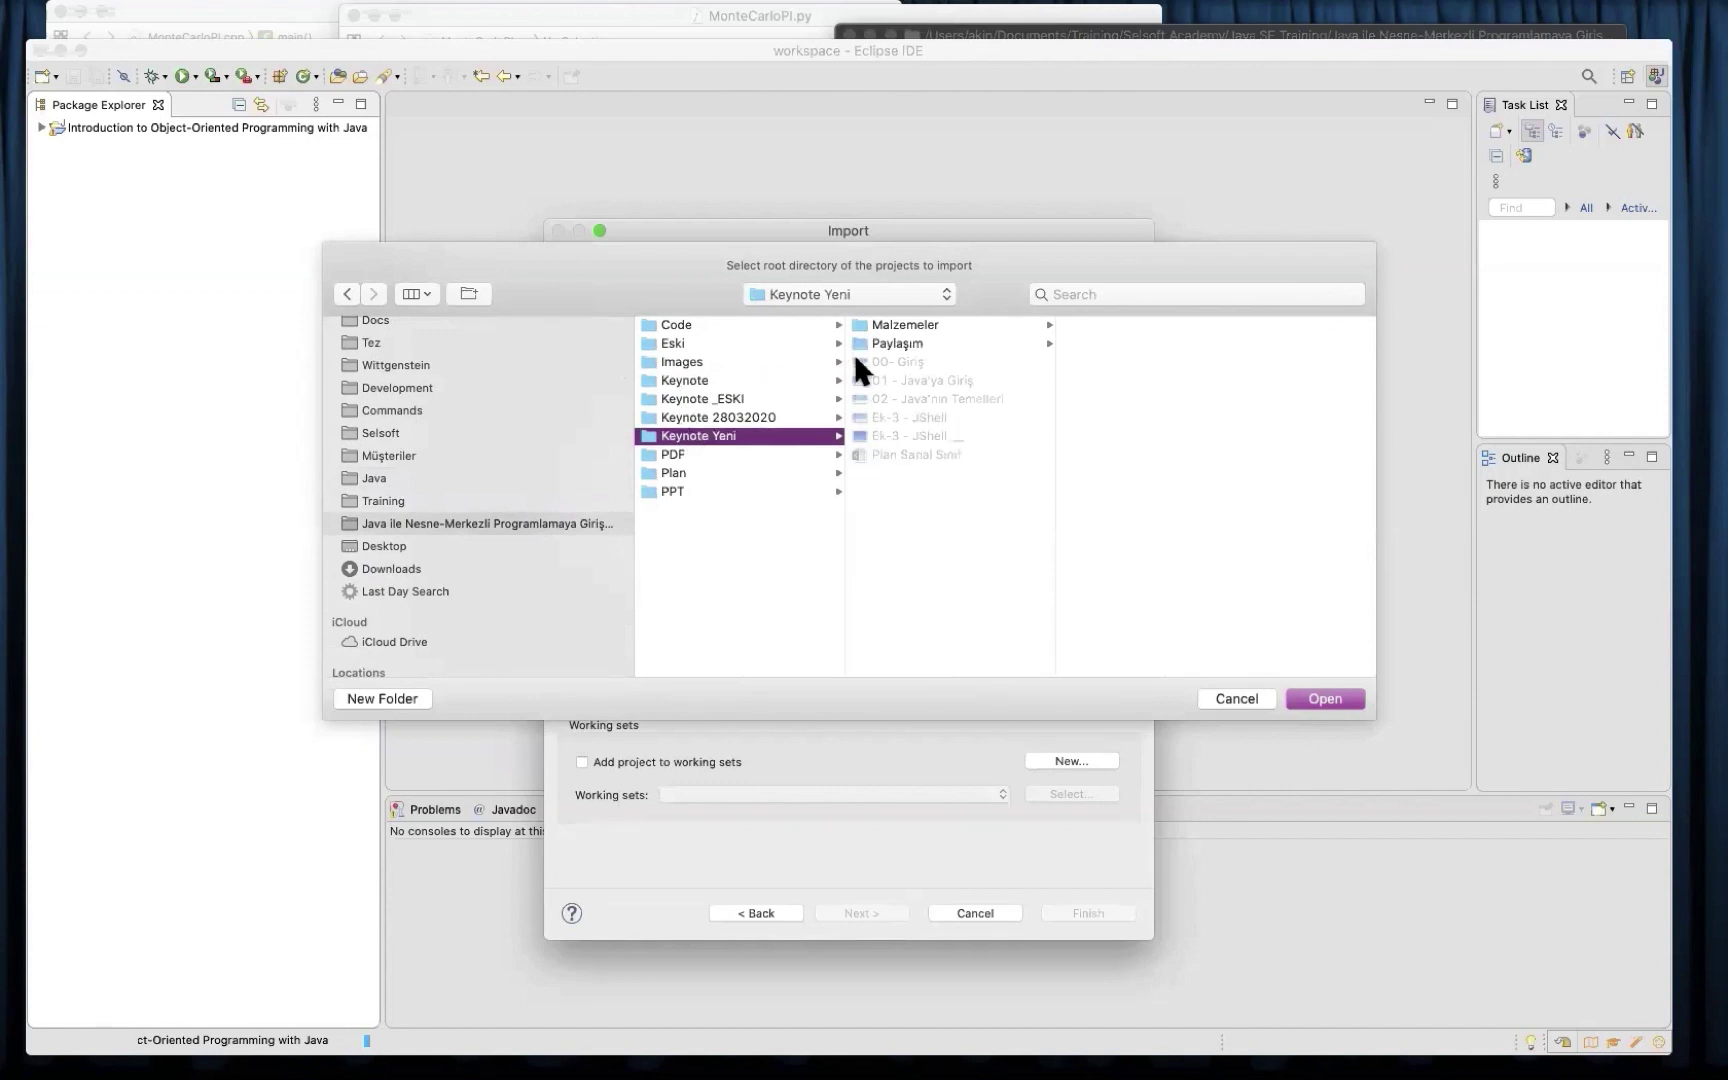
pyautogui.click(903, 342)
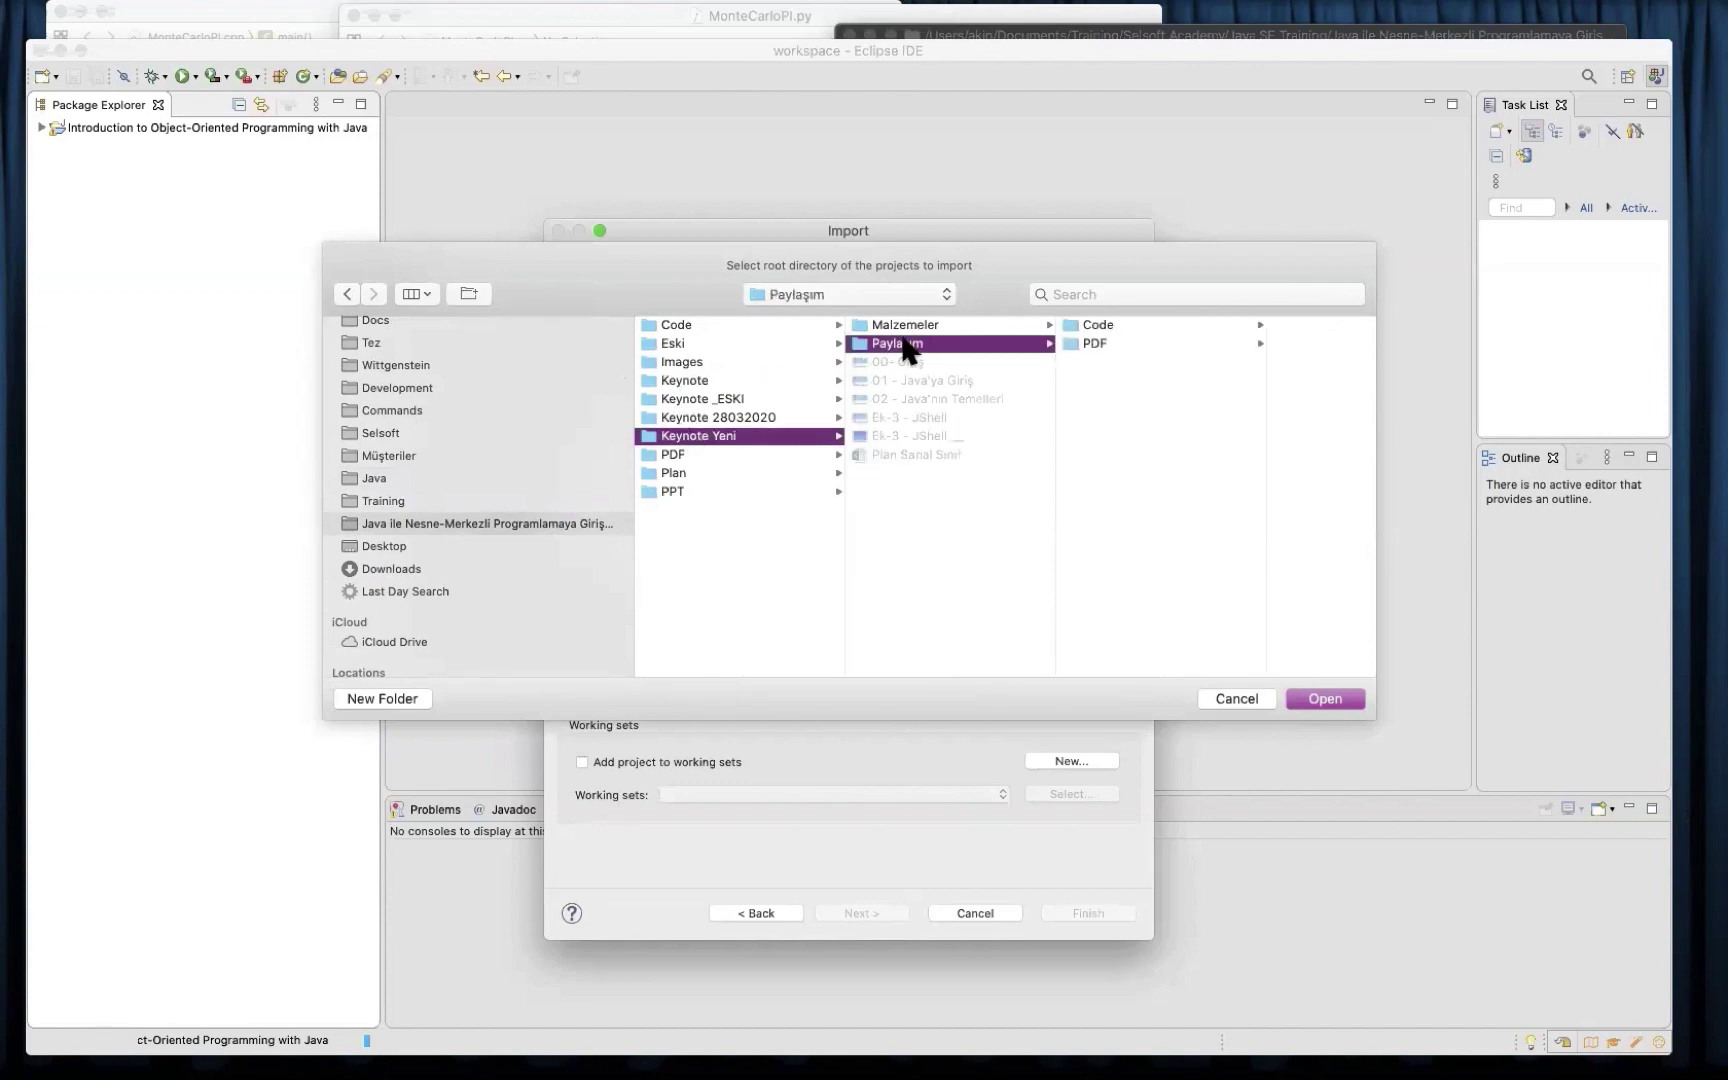
pyautogui.click(1092, 325)
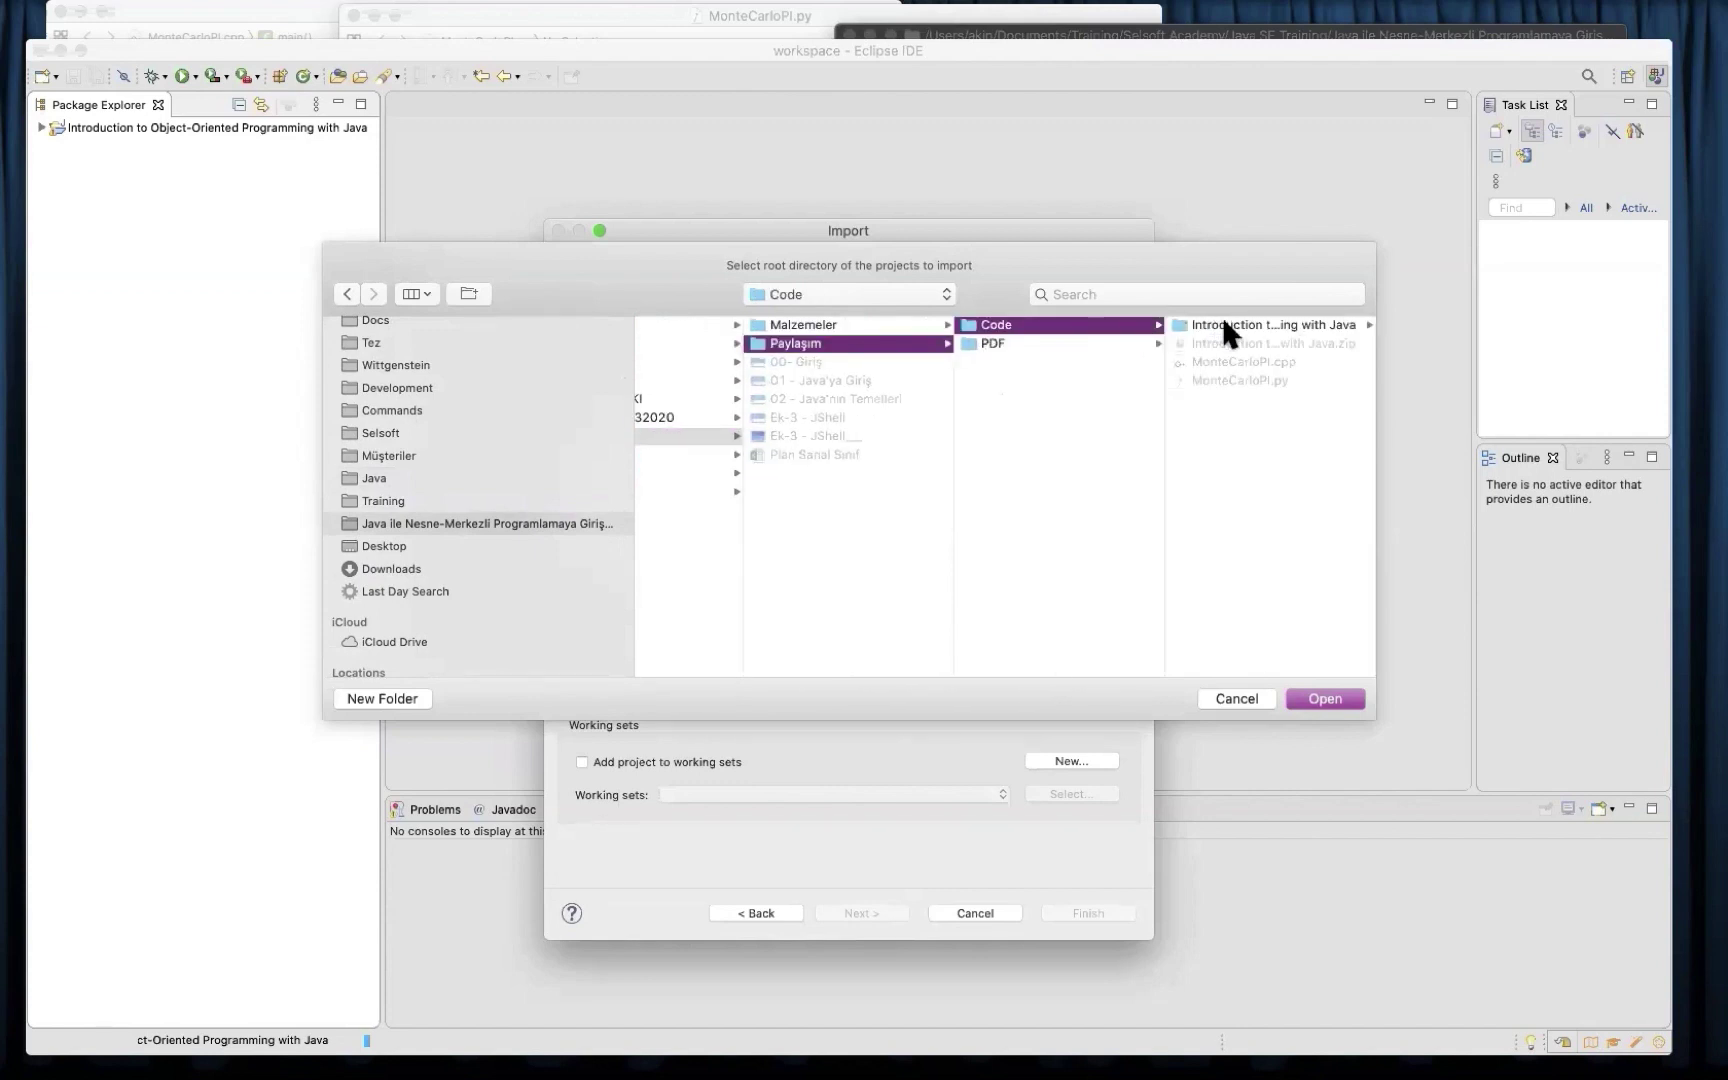
pyautogui.click(1224, 325)
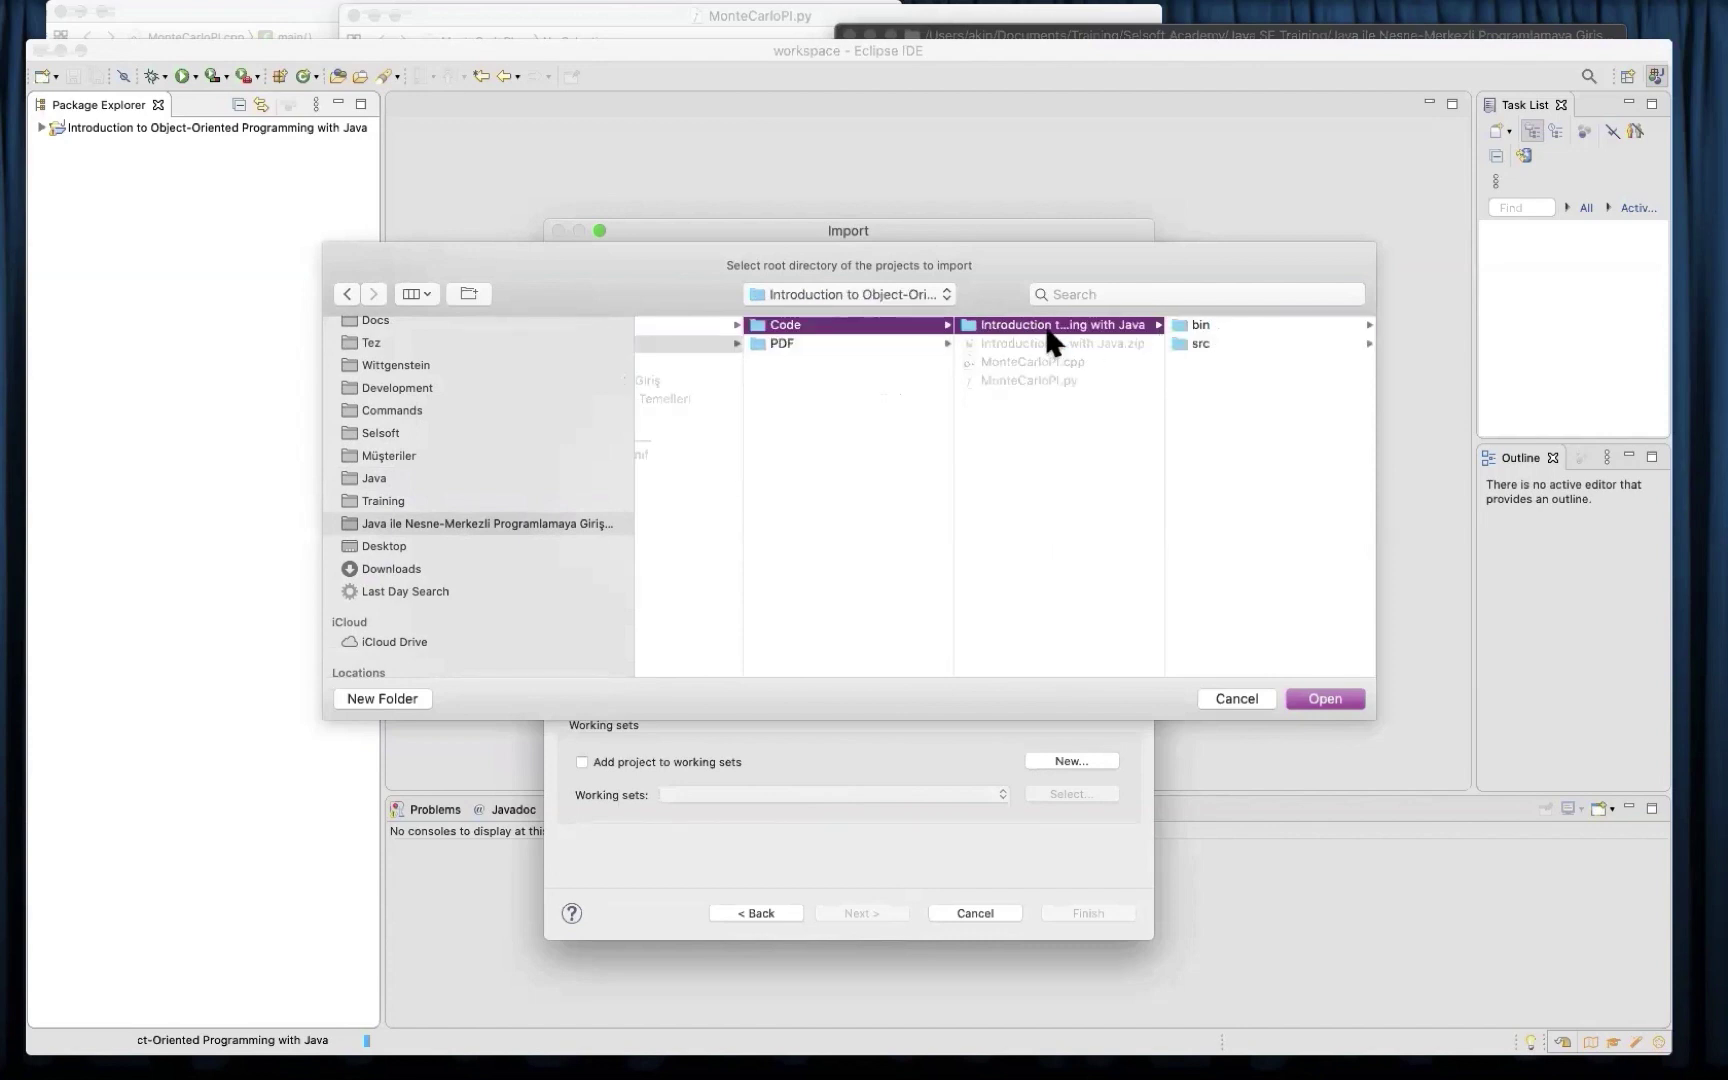
pyautogui.click(1322, 693)
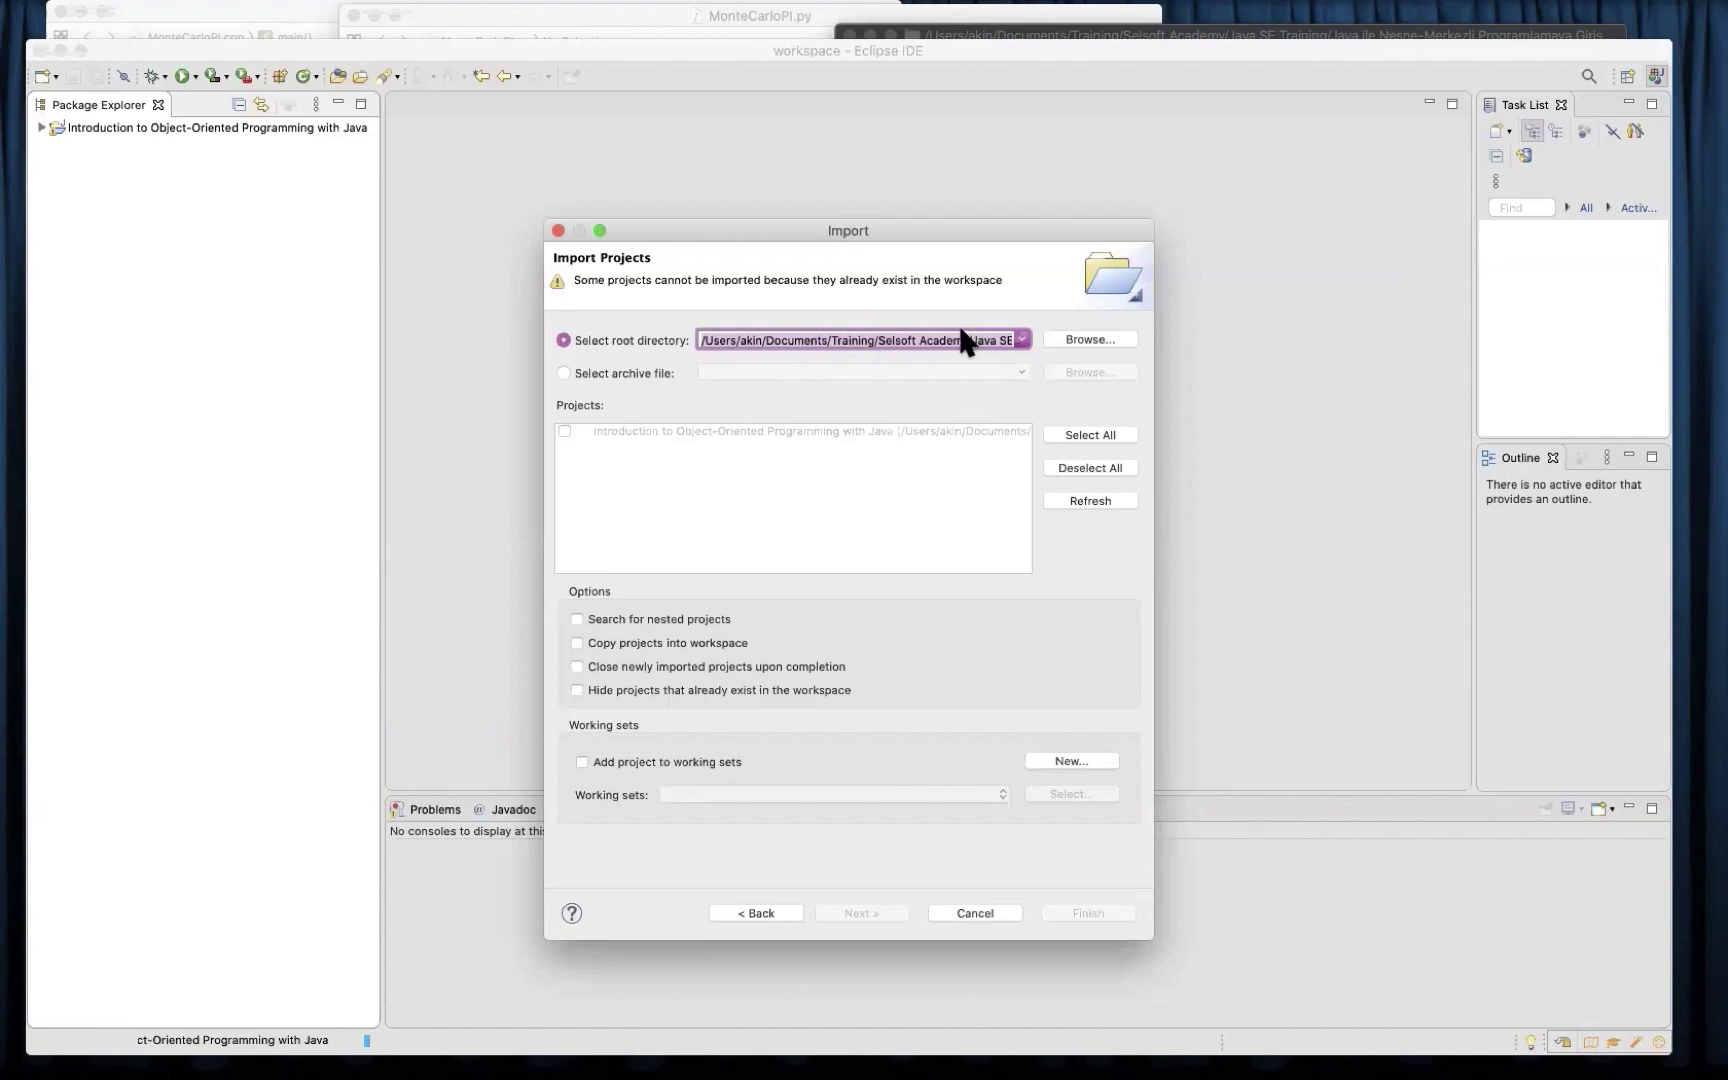
# - Review the full root directory path and the warning in the import wizard, and cancel the import
pyautogui.moveTo(955, 332); pyautogui.dragTo(1040, 336)
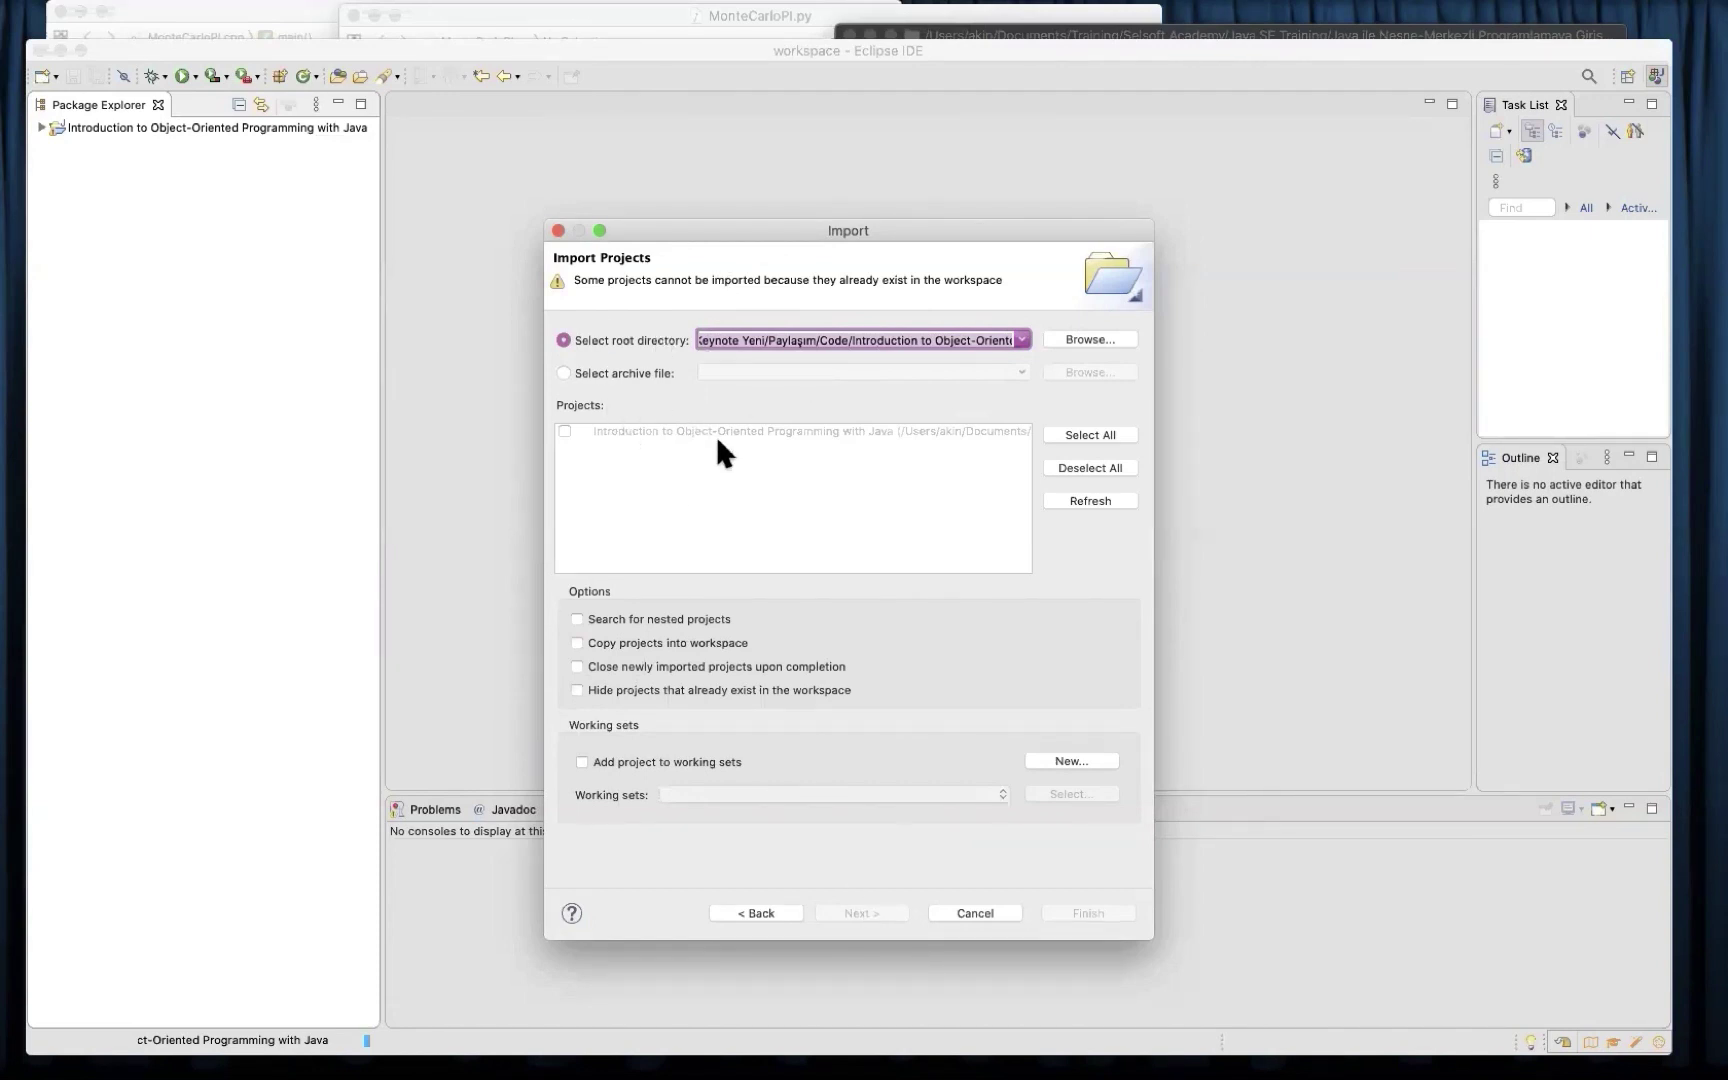
pyautogui.moveTo(636, 281); pyautogui.dragTo(675, 281)
pyautogui.moveTo(897, 281); pyautogui.dragTo(1011, 279)
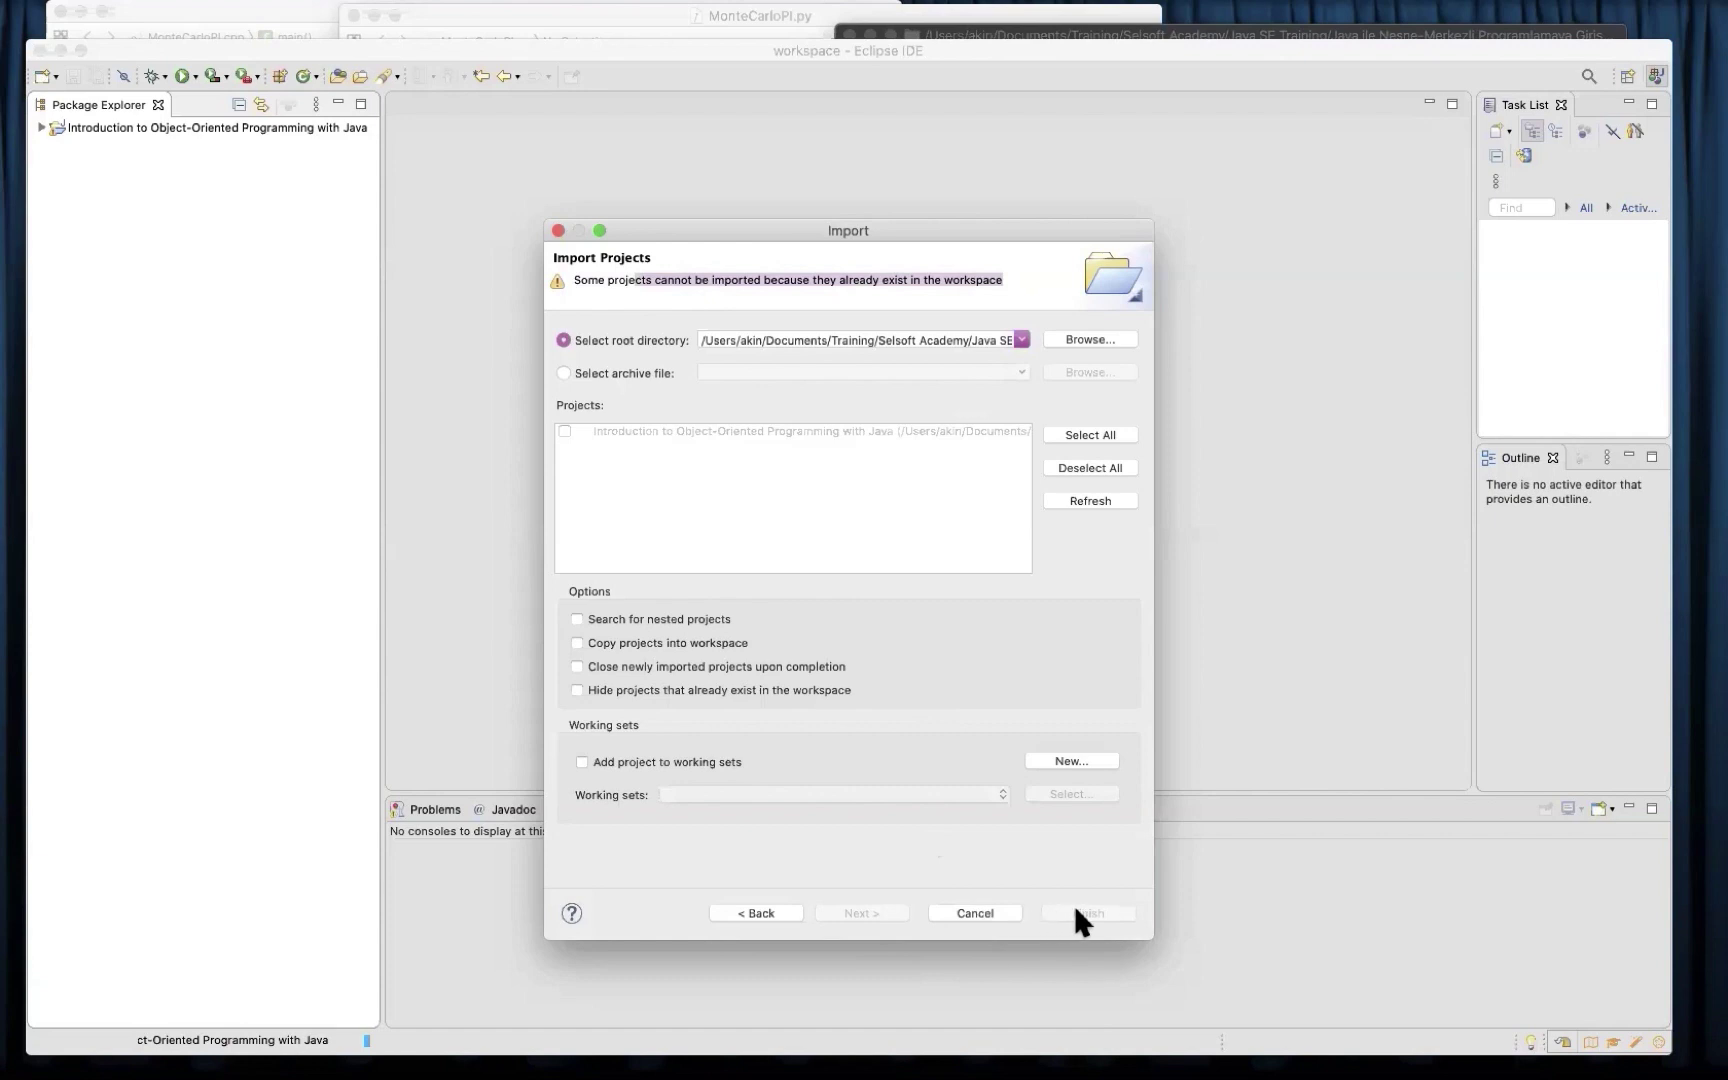
pyautogui.click(986, 911)
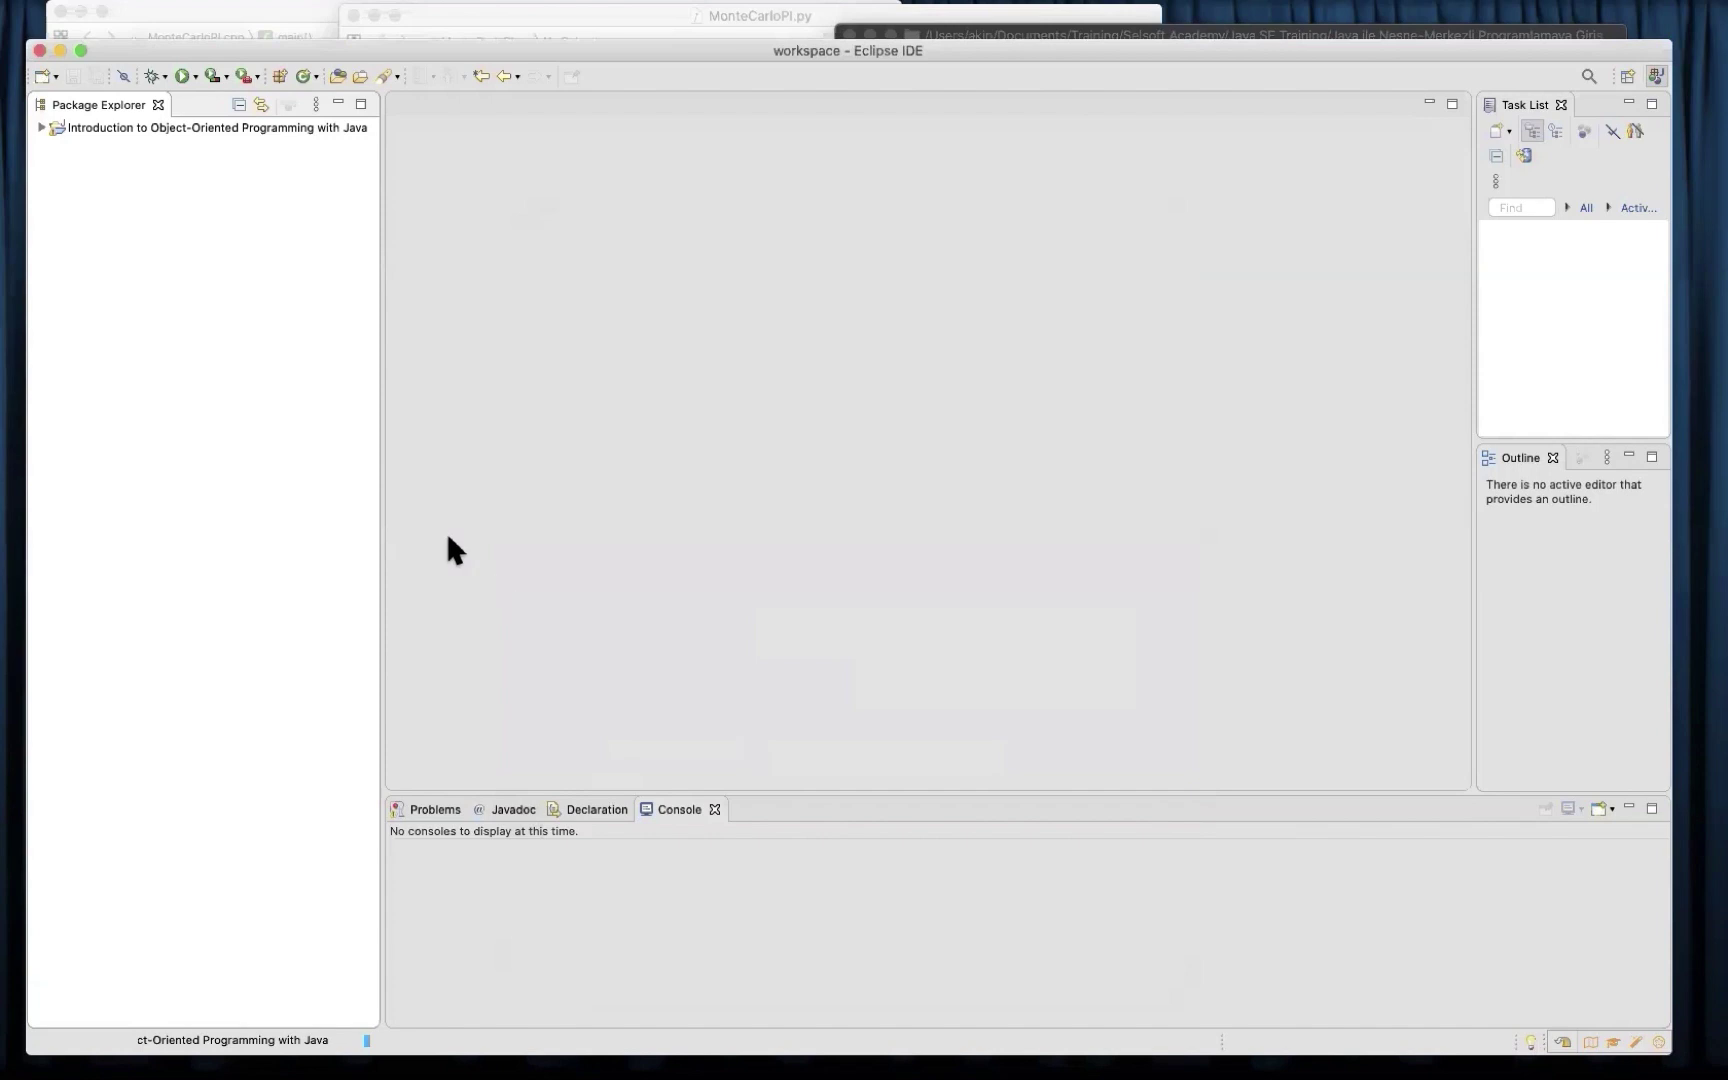
# - Widen the Package Explorer and look over the project's top-level contents, leaving the project collapsed
pyautogui.click(37, 126)
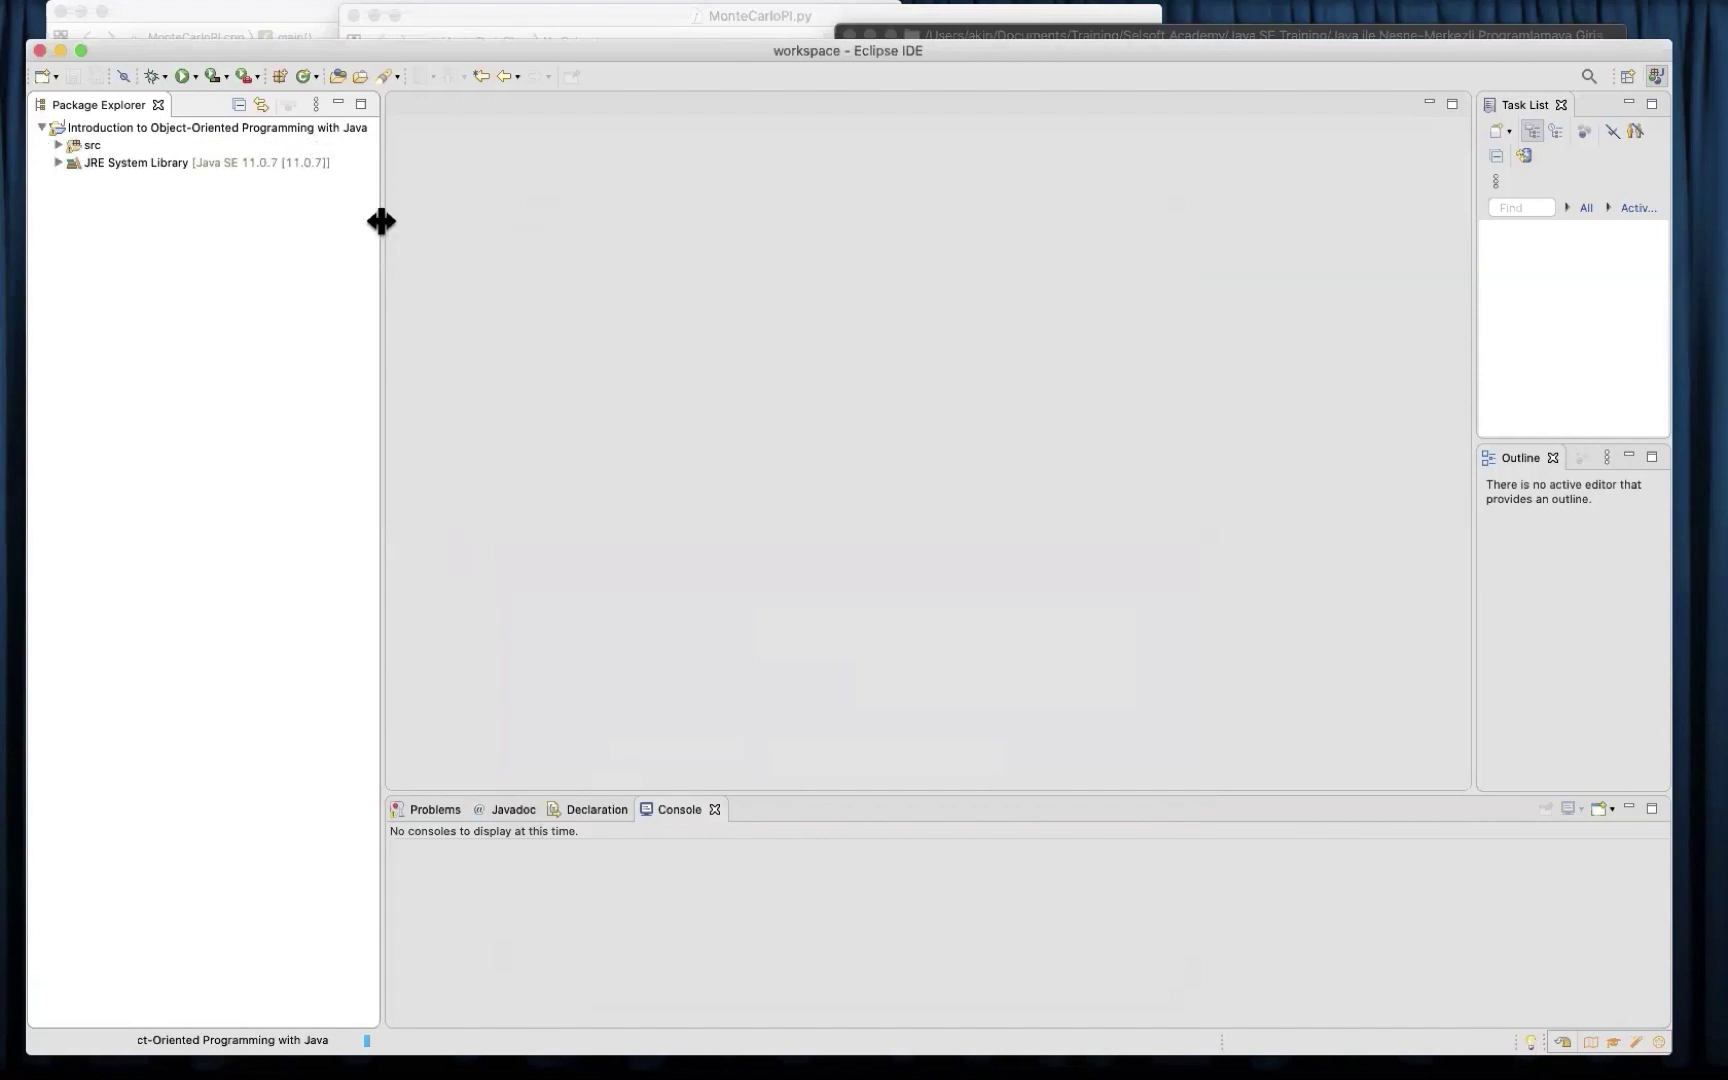
pyautogui.moveTo(381, 221); pyautogui.dragTo(447, 221)
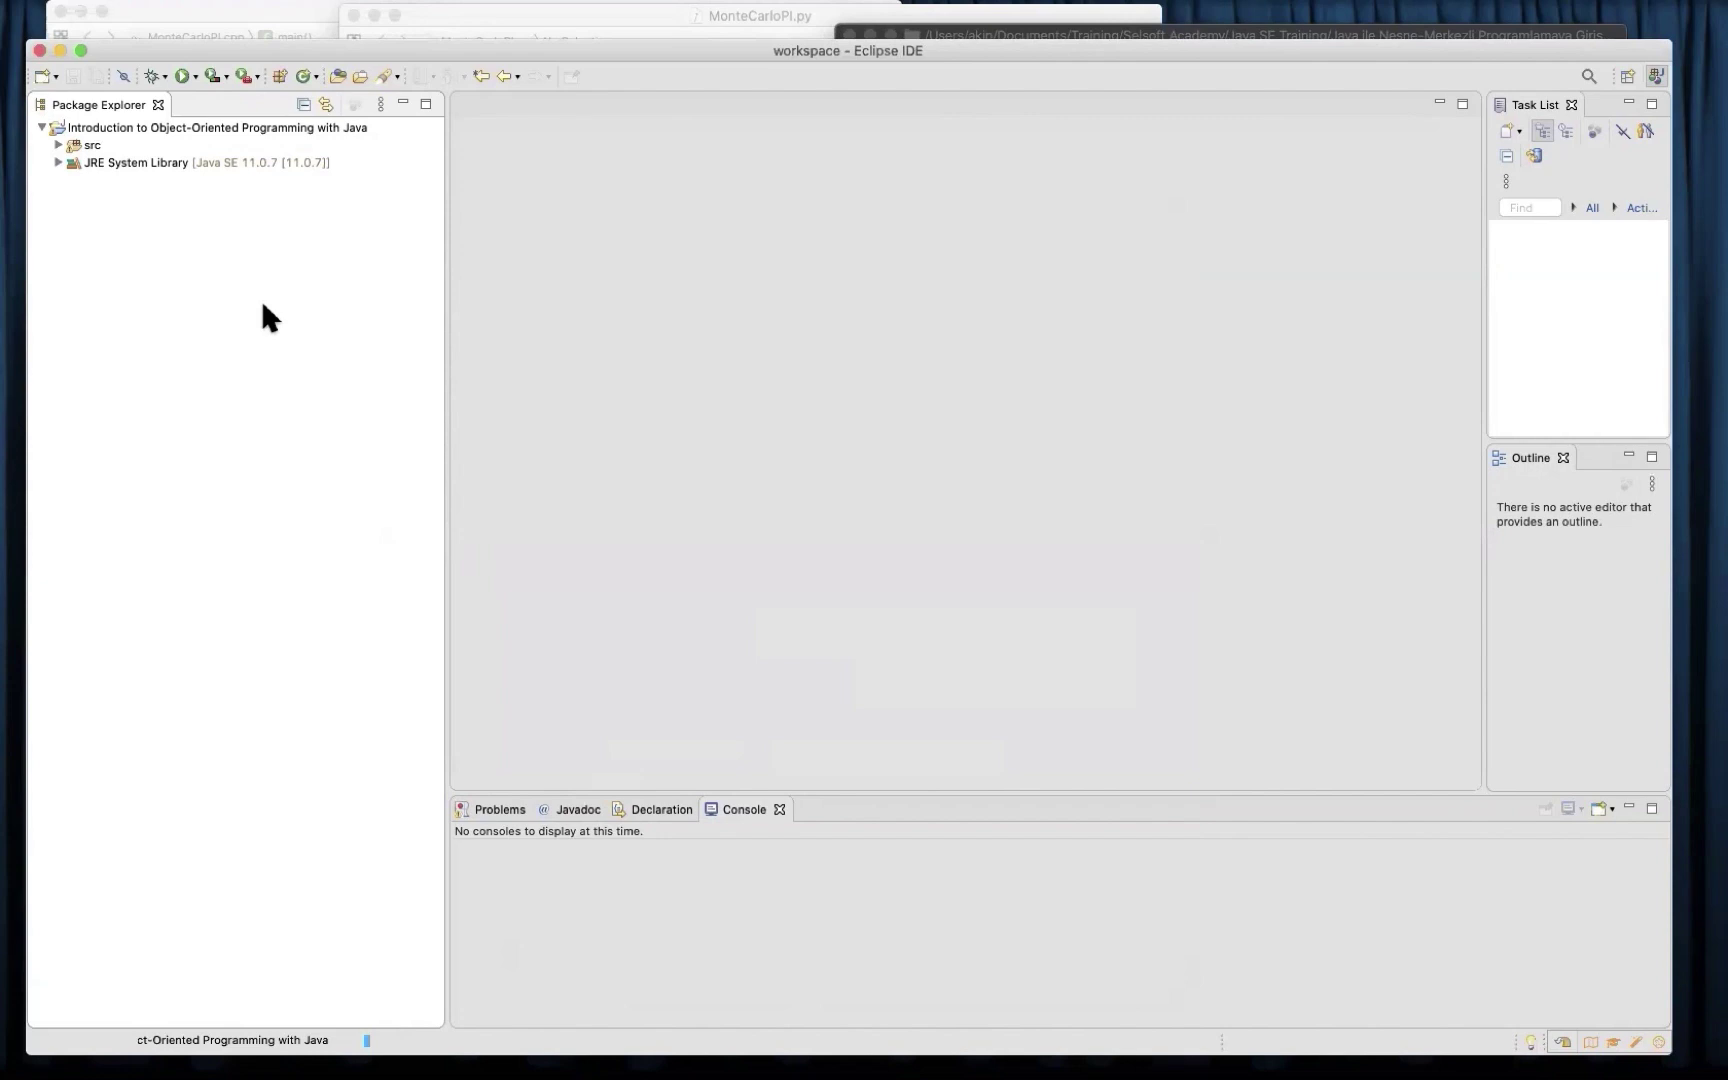
pyautogui.click(40, 127)
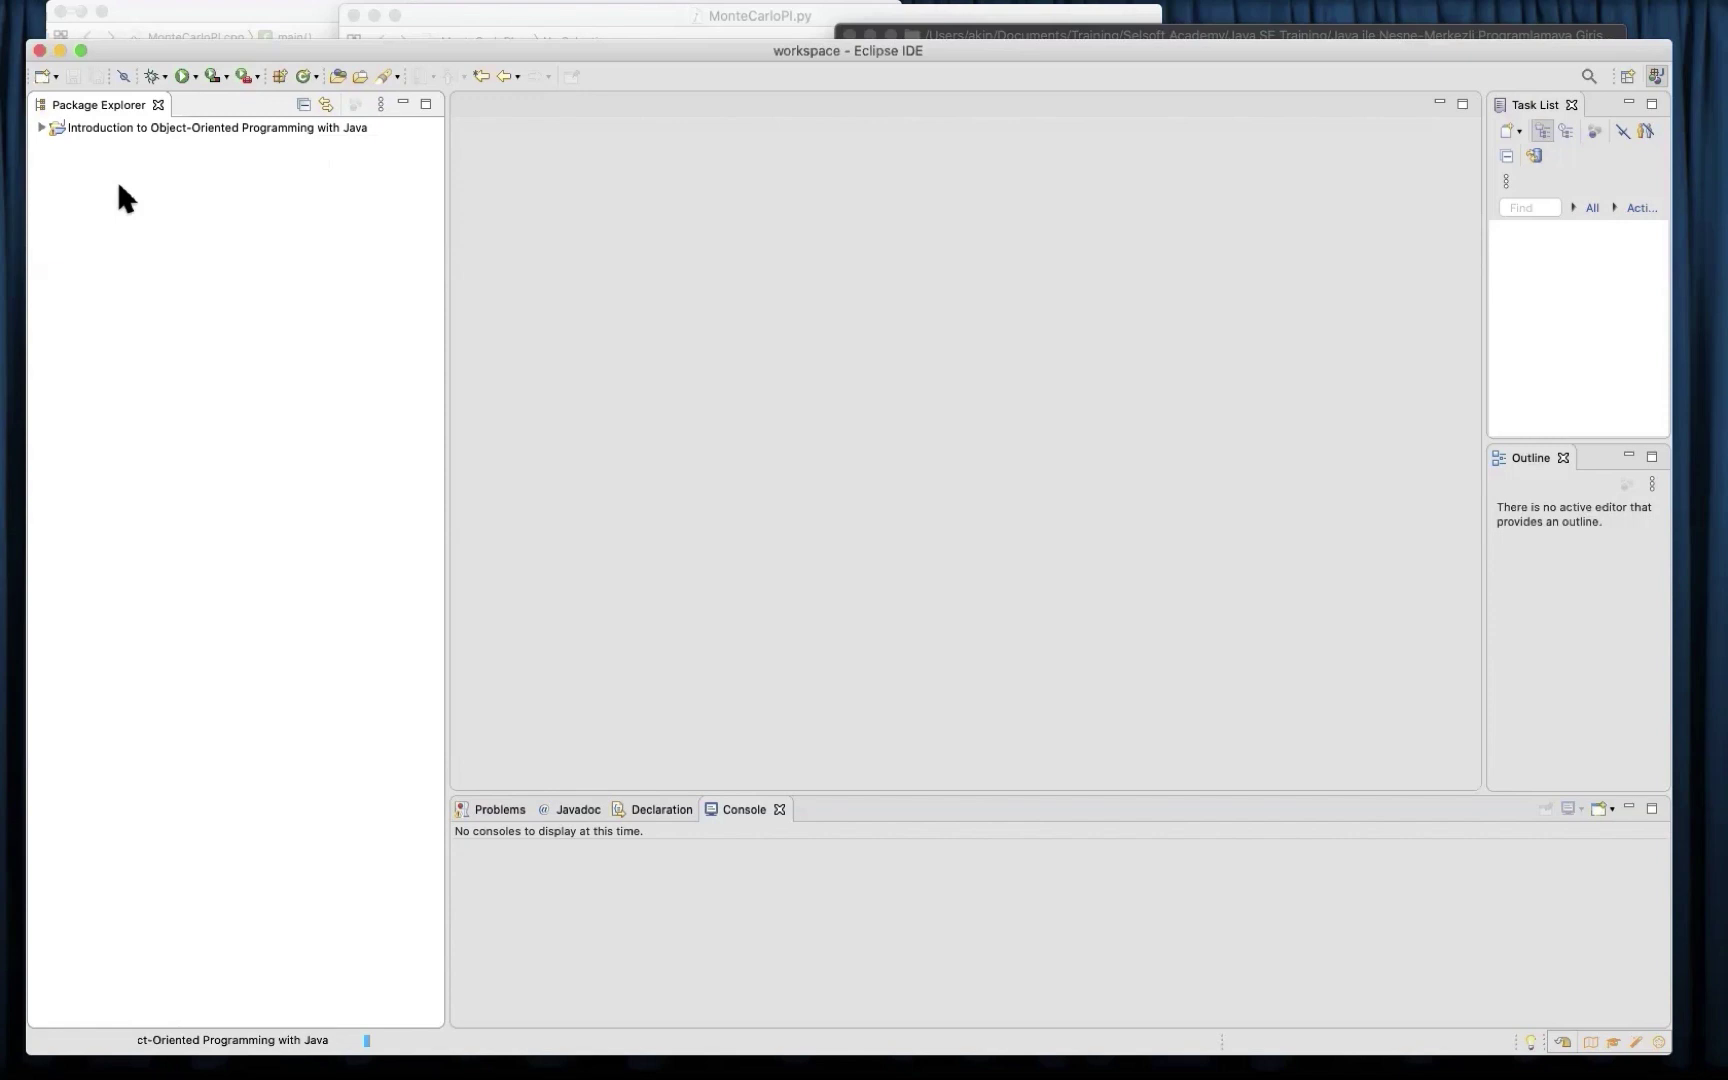
# - Open the project's properties and select the JRE System Library among the Java Build Path libraries
pyautogui.click(127, 128)
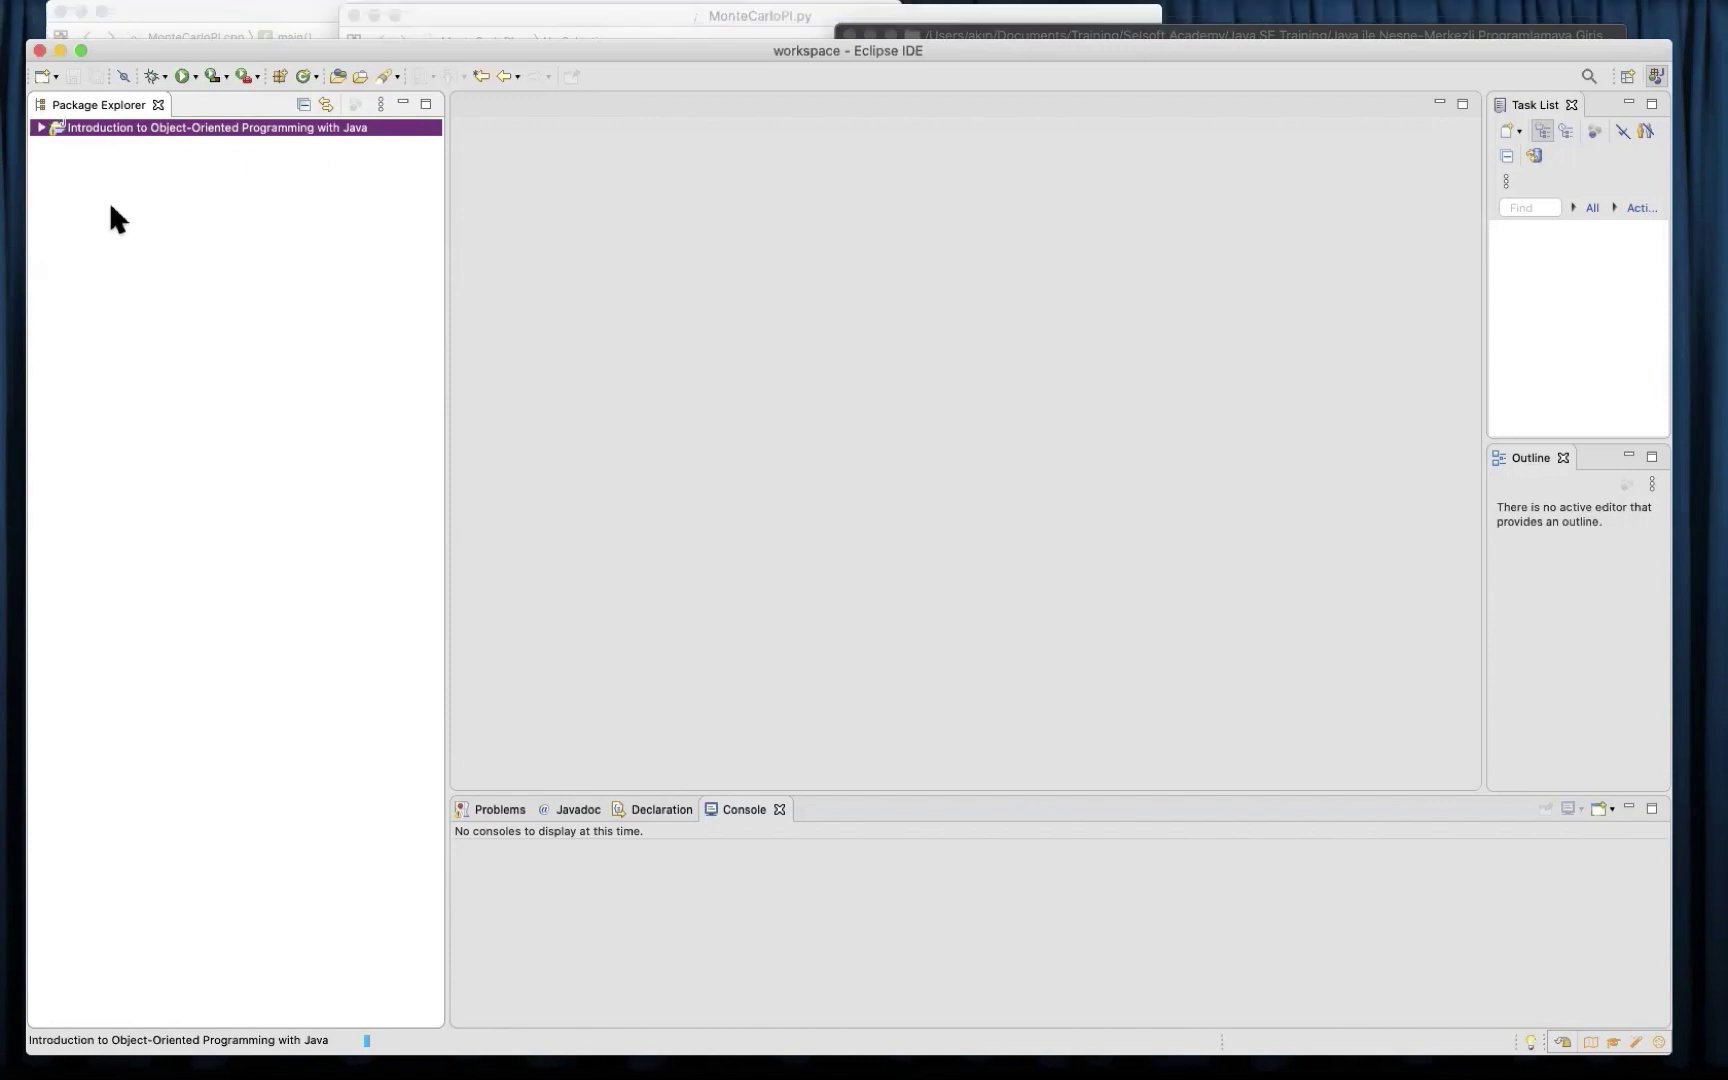
pyautogui.rightClick(113, 131)
pyautogui.click(262, 755)
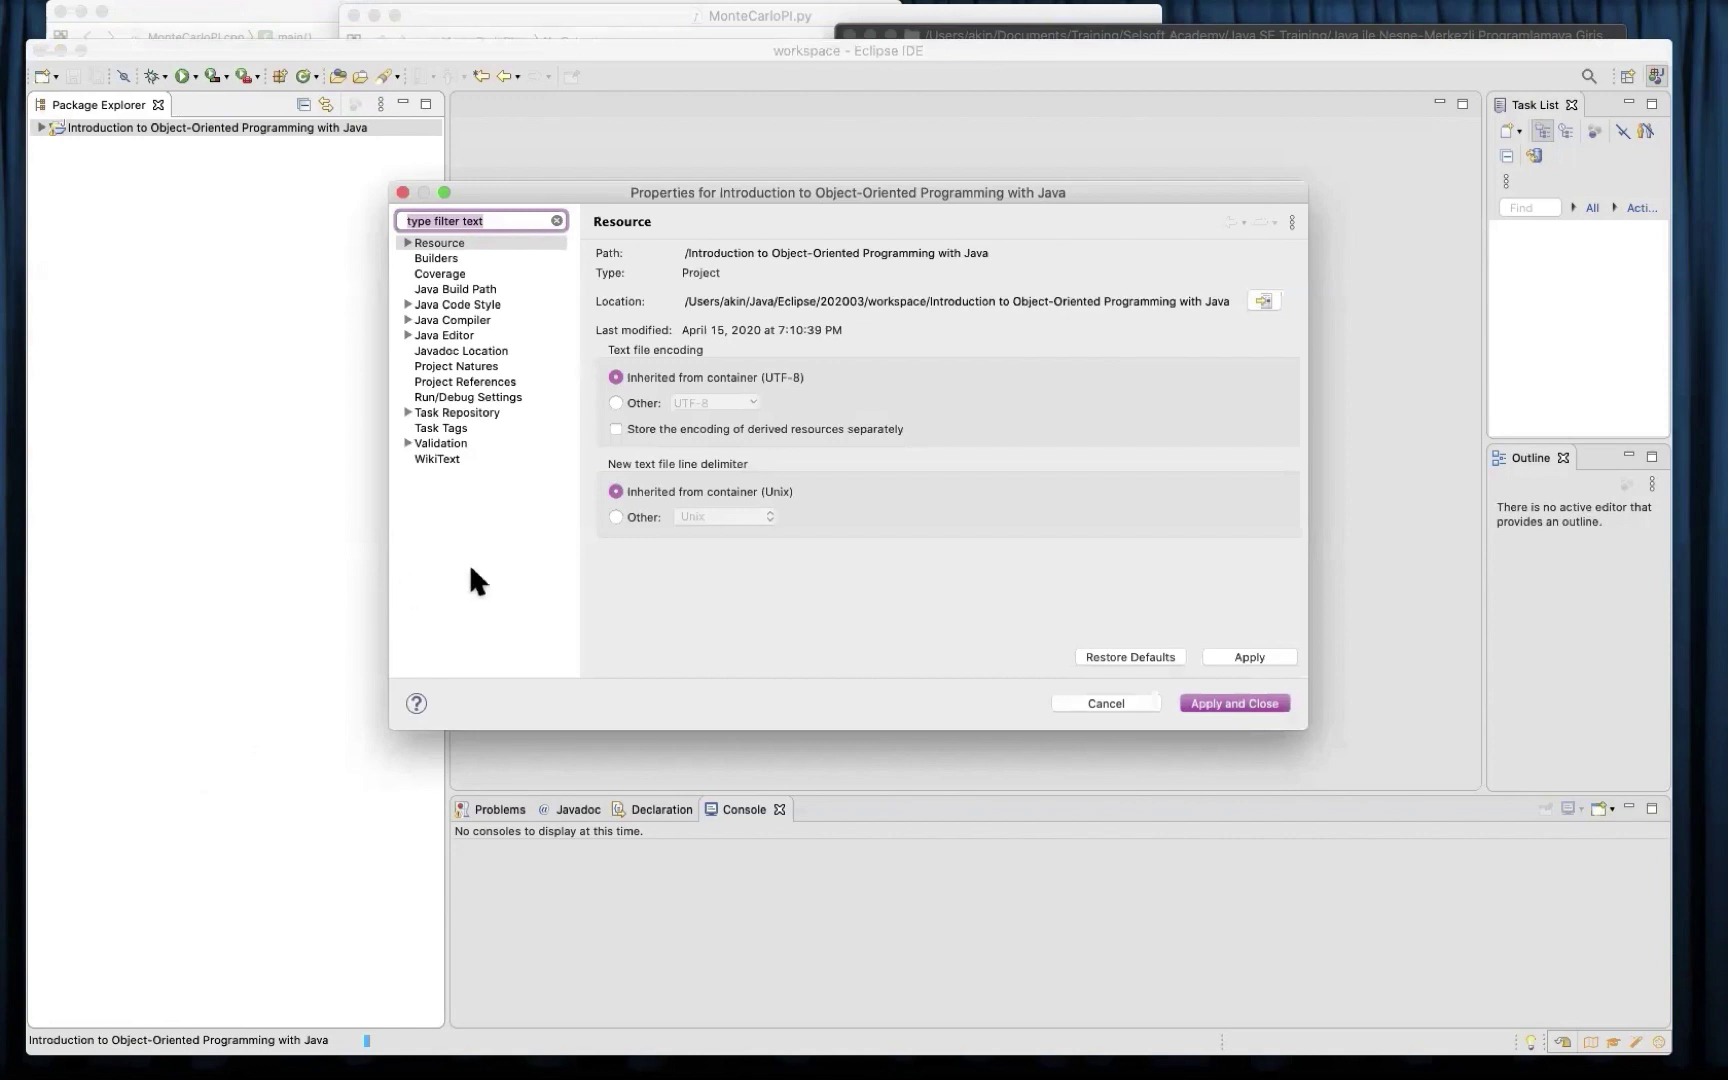
pyautogui.click(458, 289)
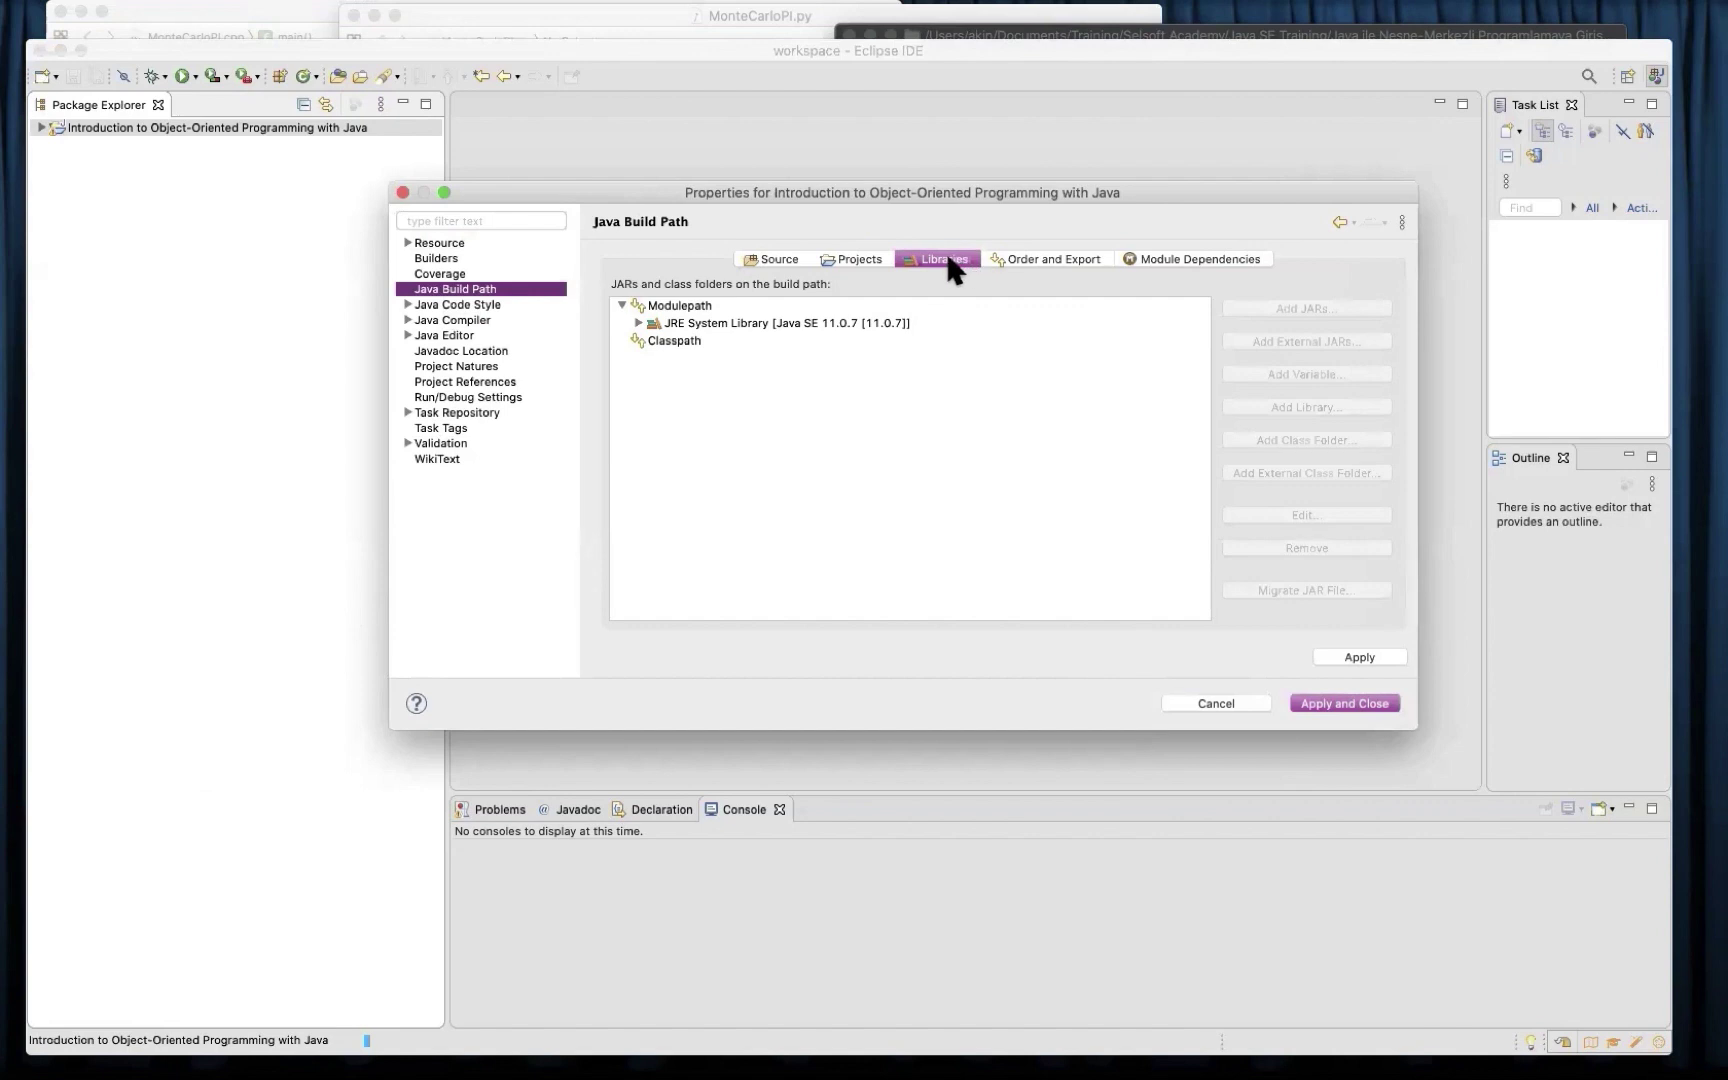
pyautogui.click(802, 323)
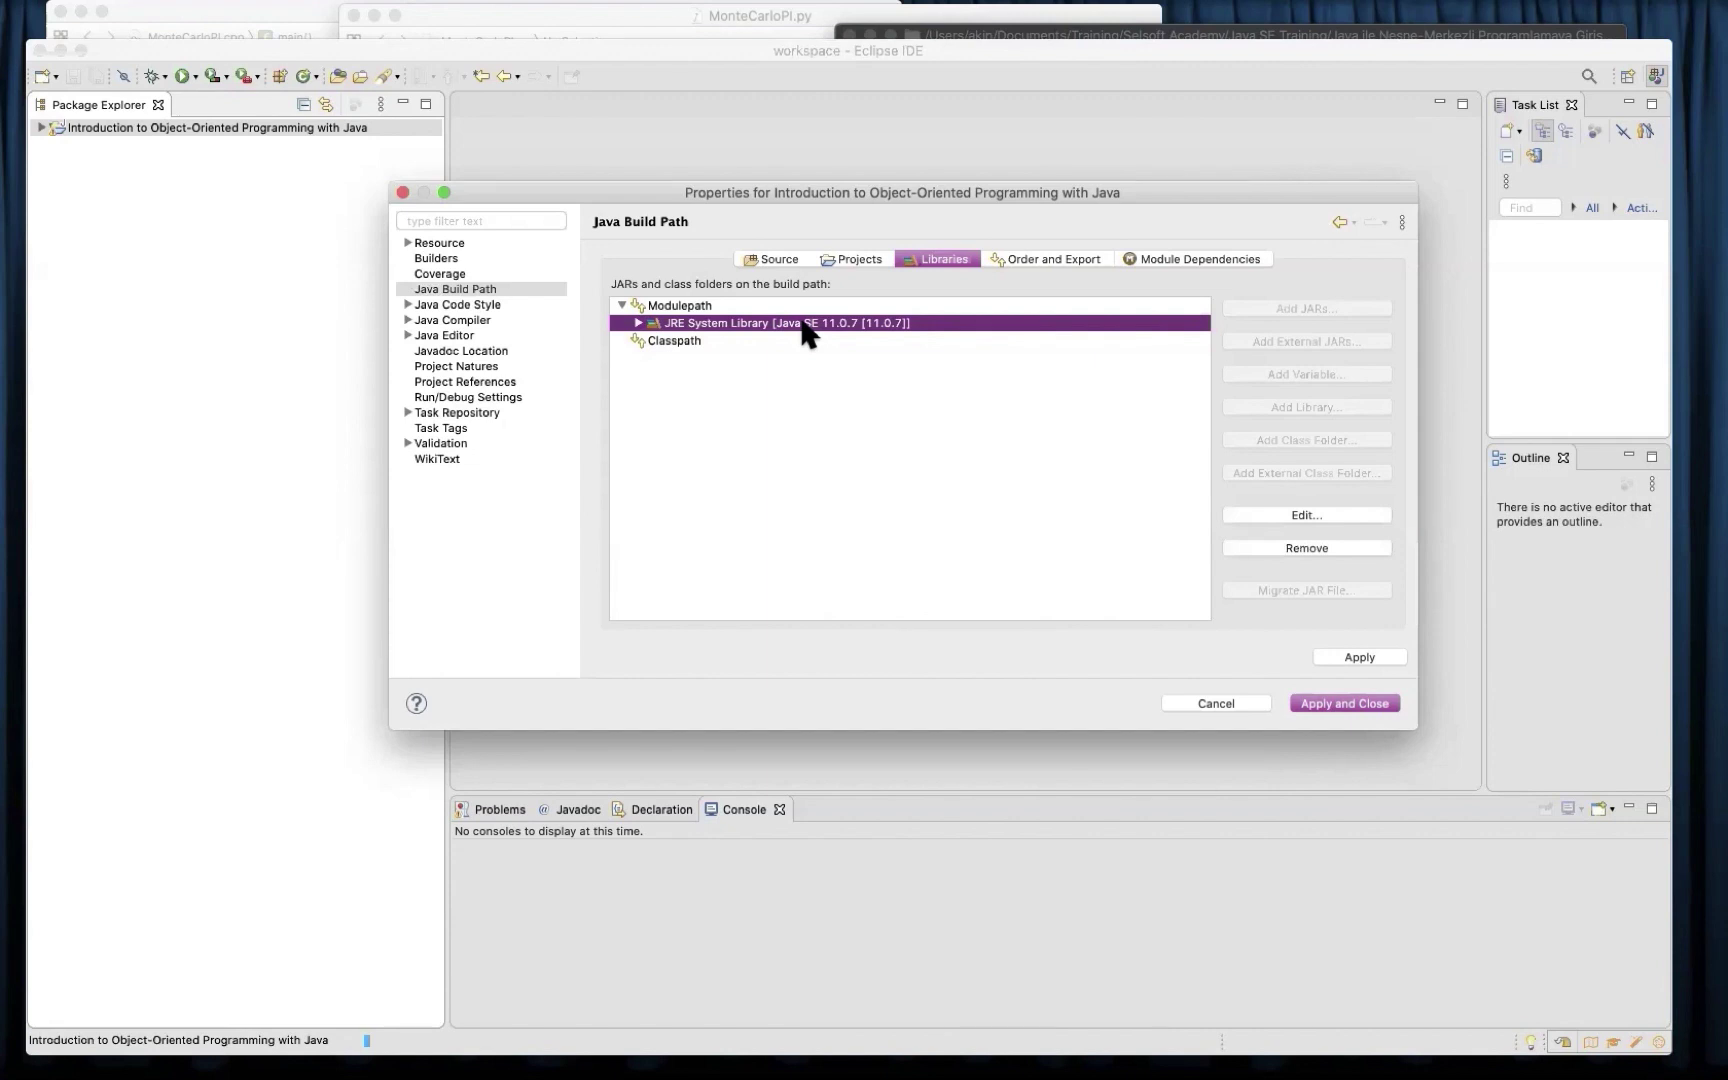